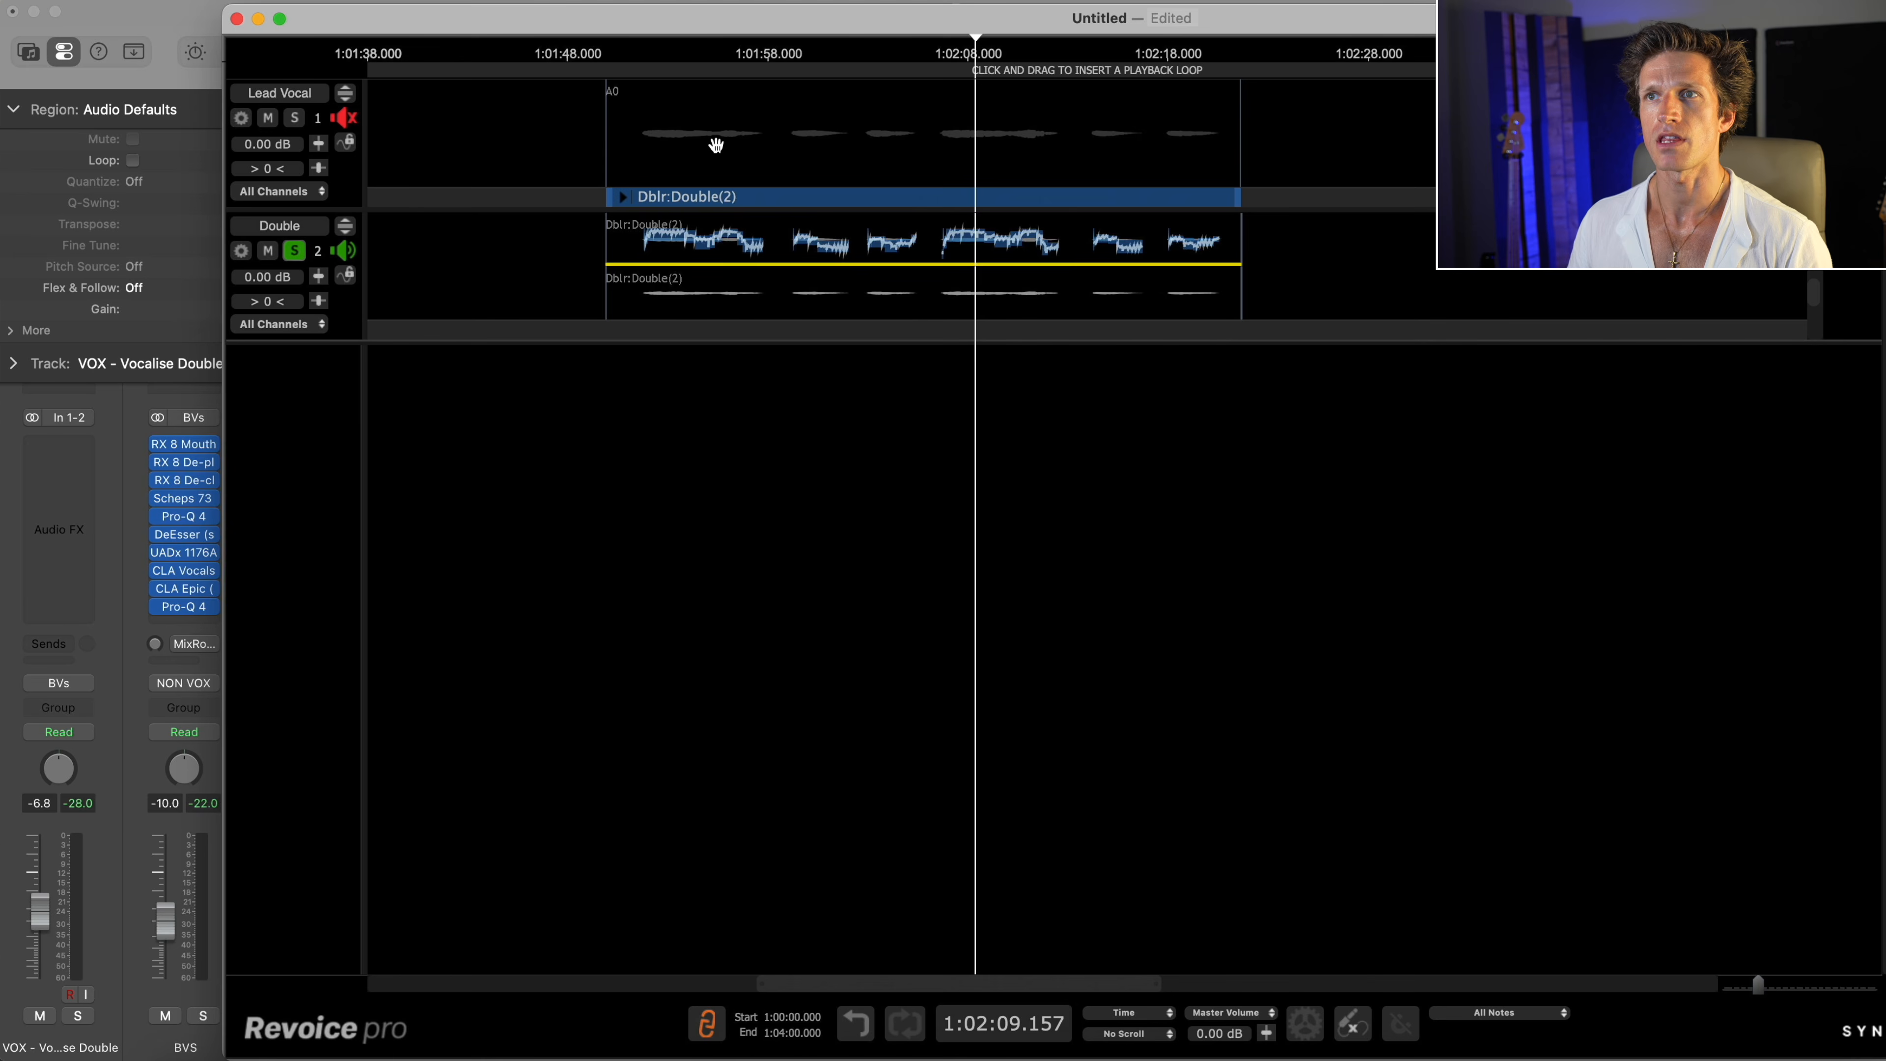
# Step: Copy the Lead Vocal audio onto a new track at its original timecode and name the track Harmony
pyautogui.click(716, 149)
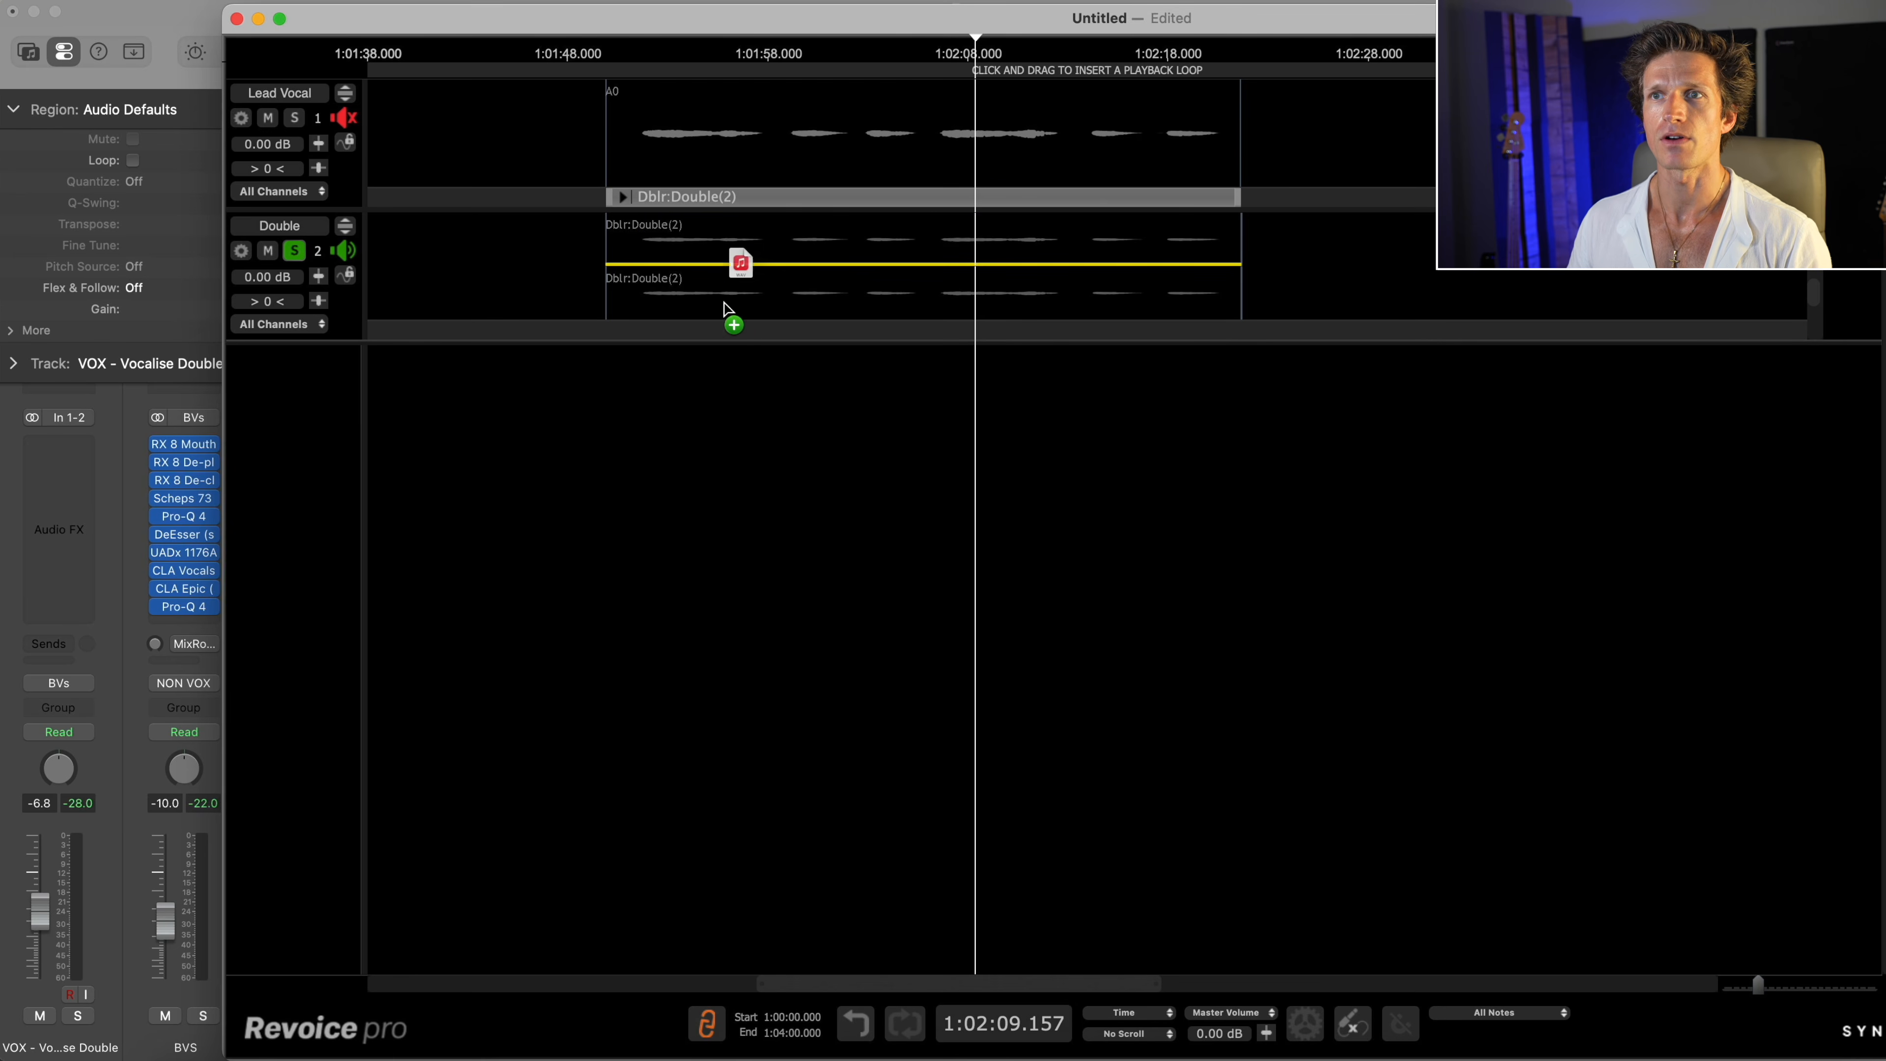
pyautogui.moveTo(721, 388); pyautogui.dragTo(734, 363)
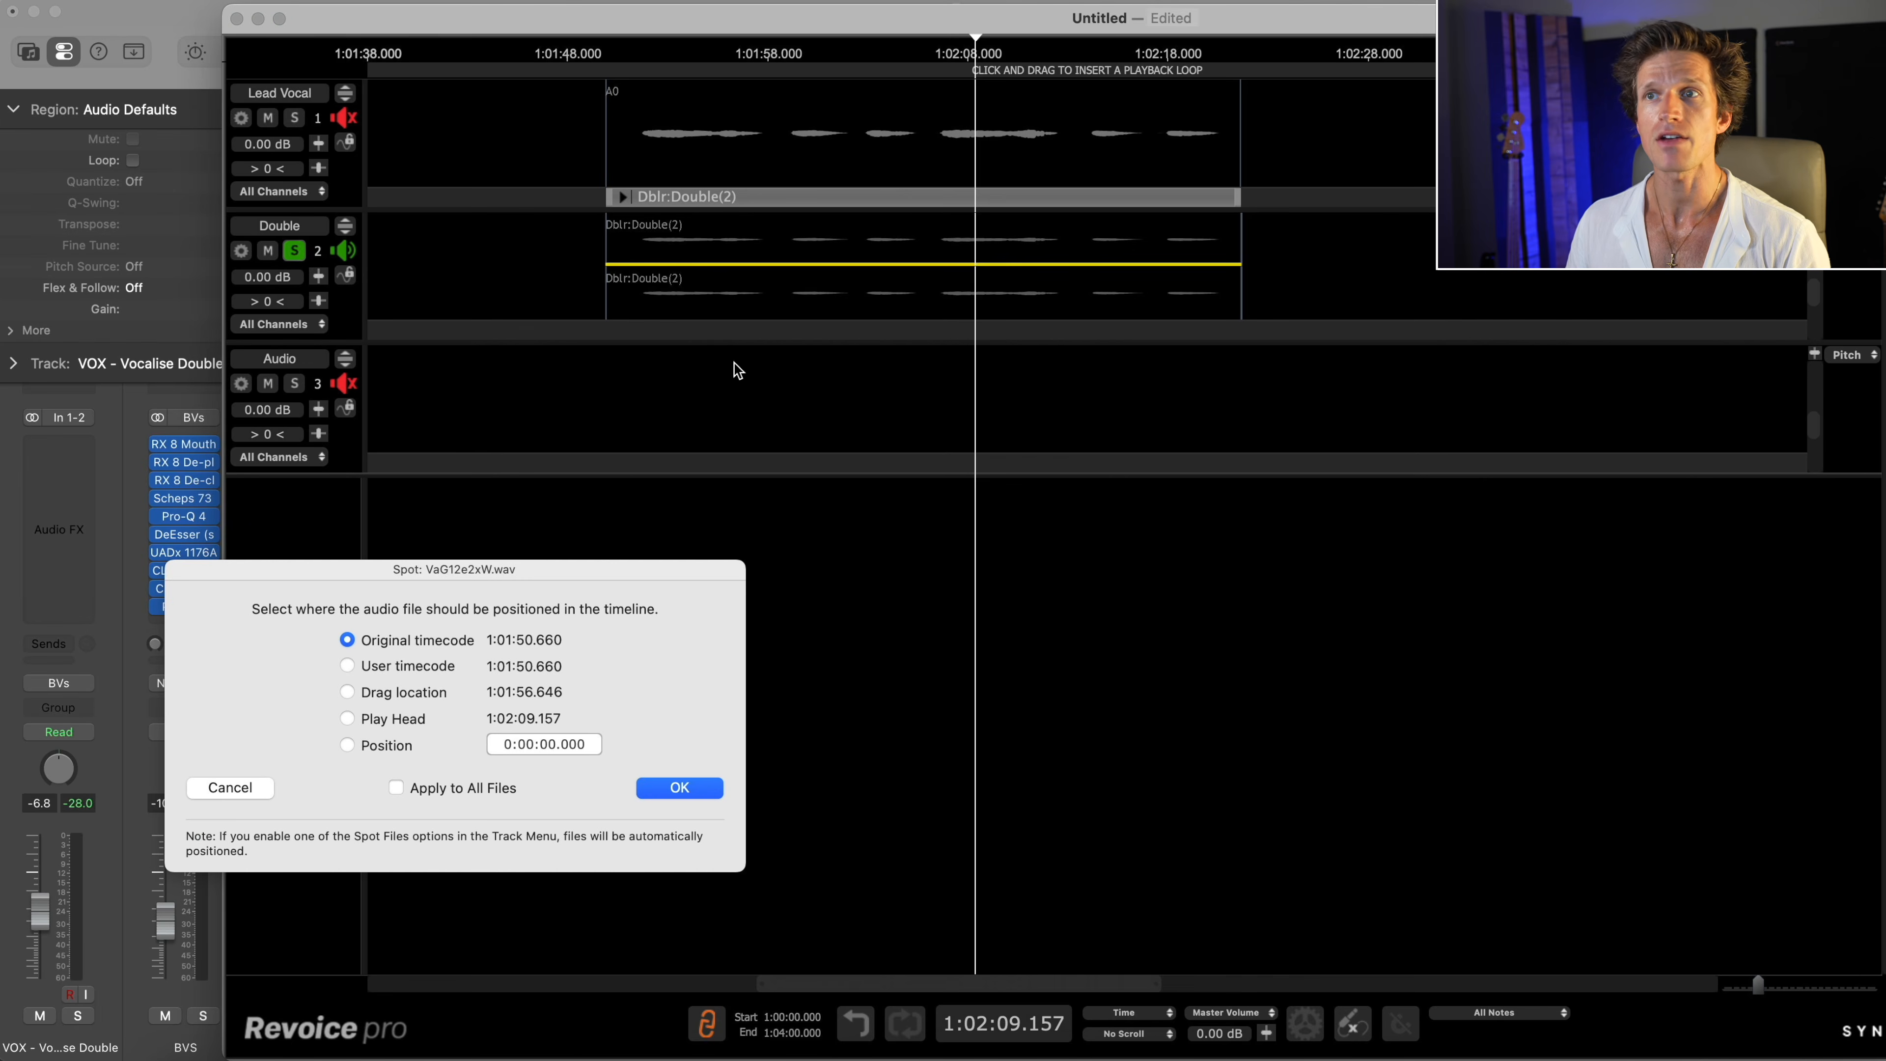
pyautogui.click(679, 787)
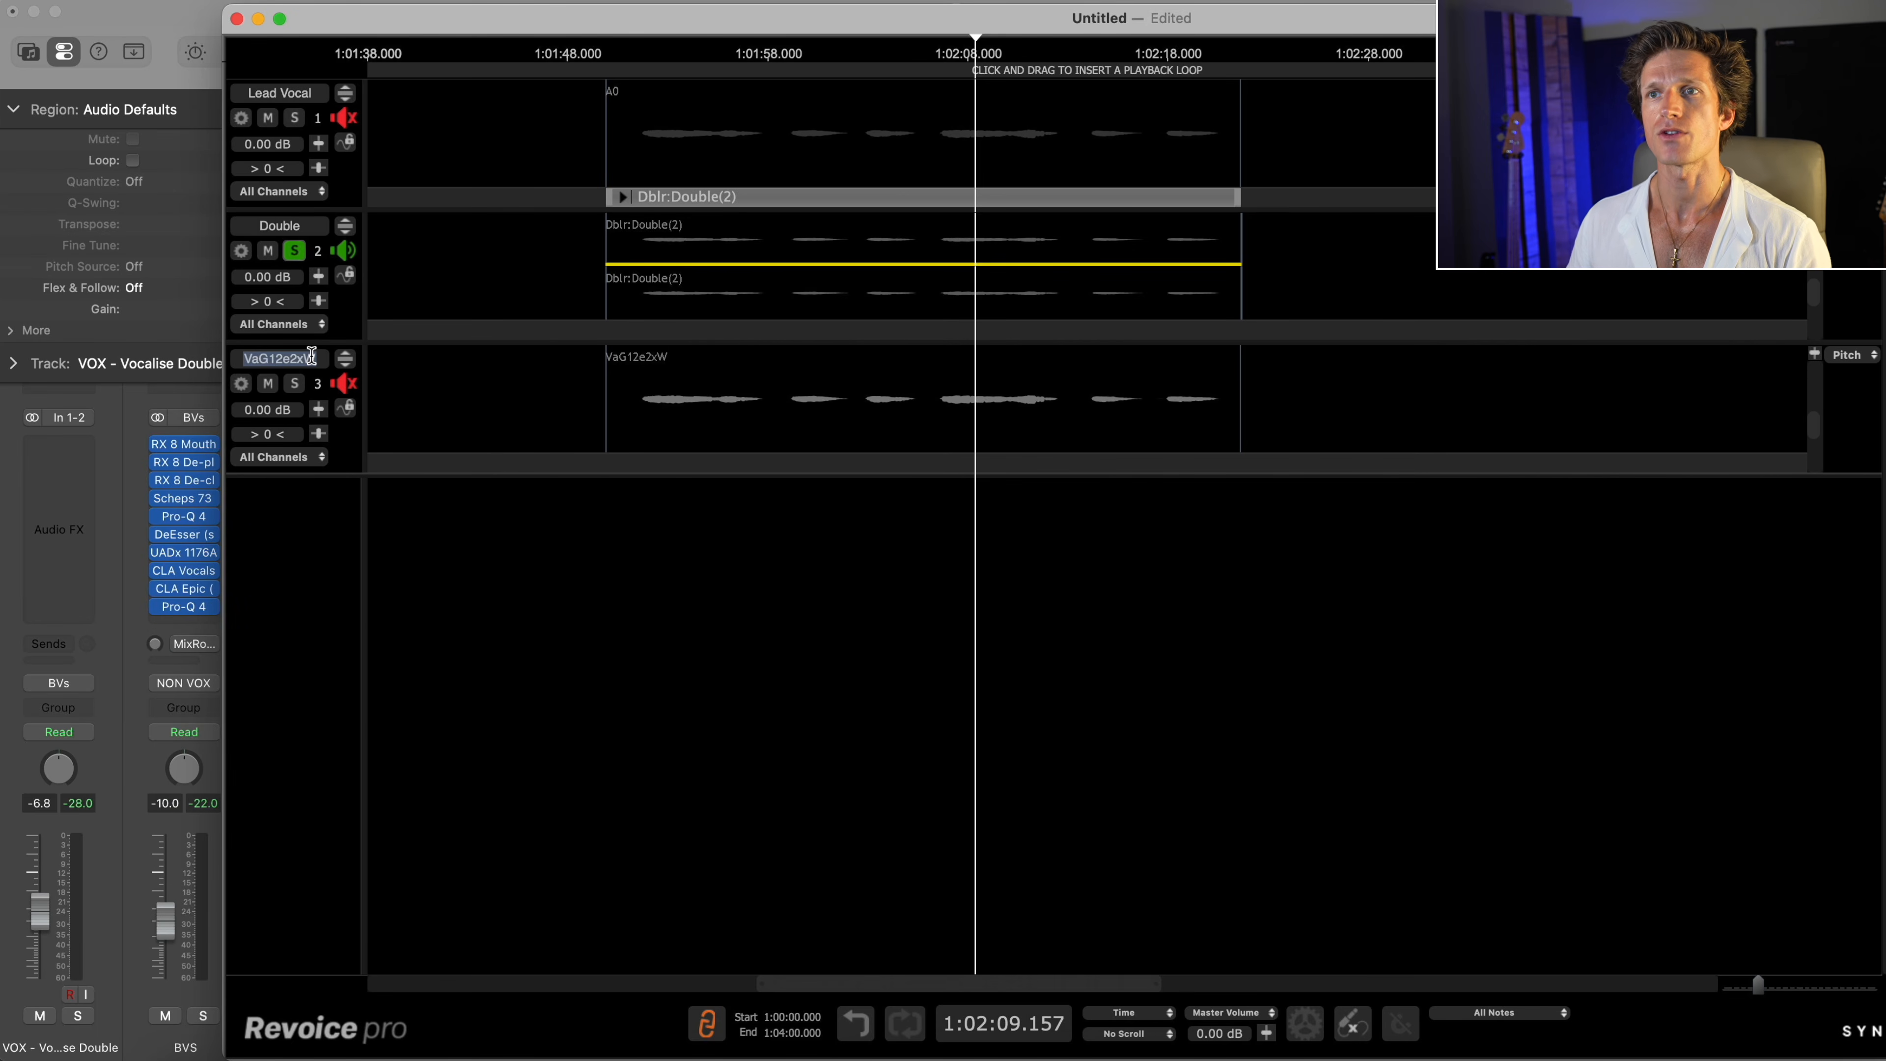
pyautogui.write('Harmony')
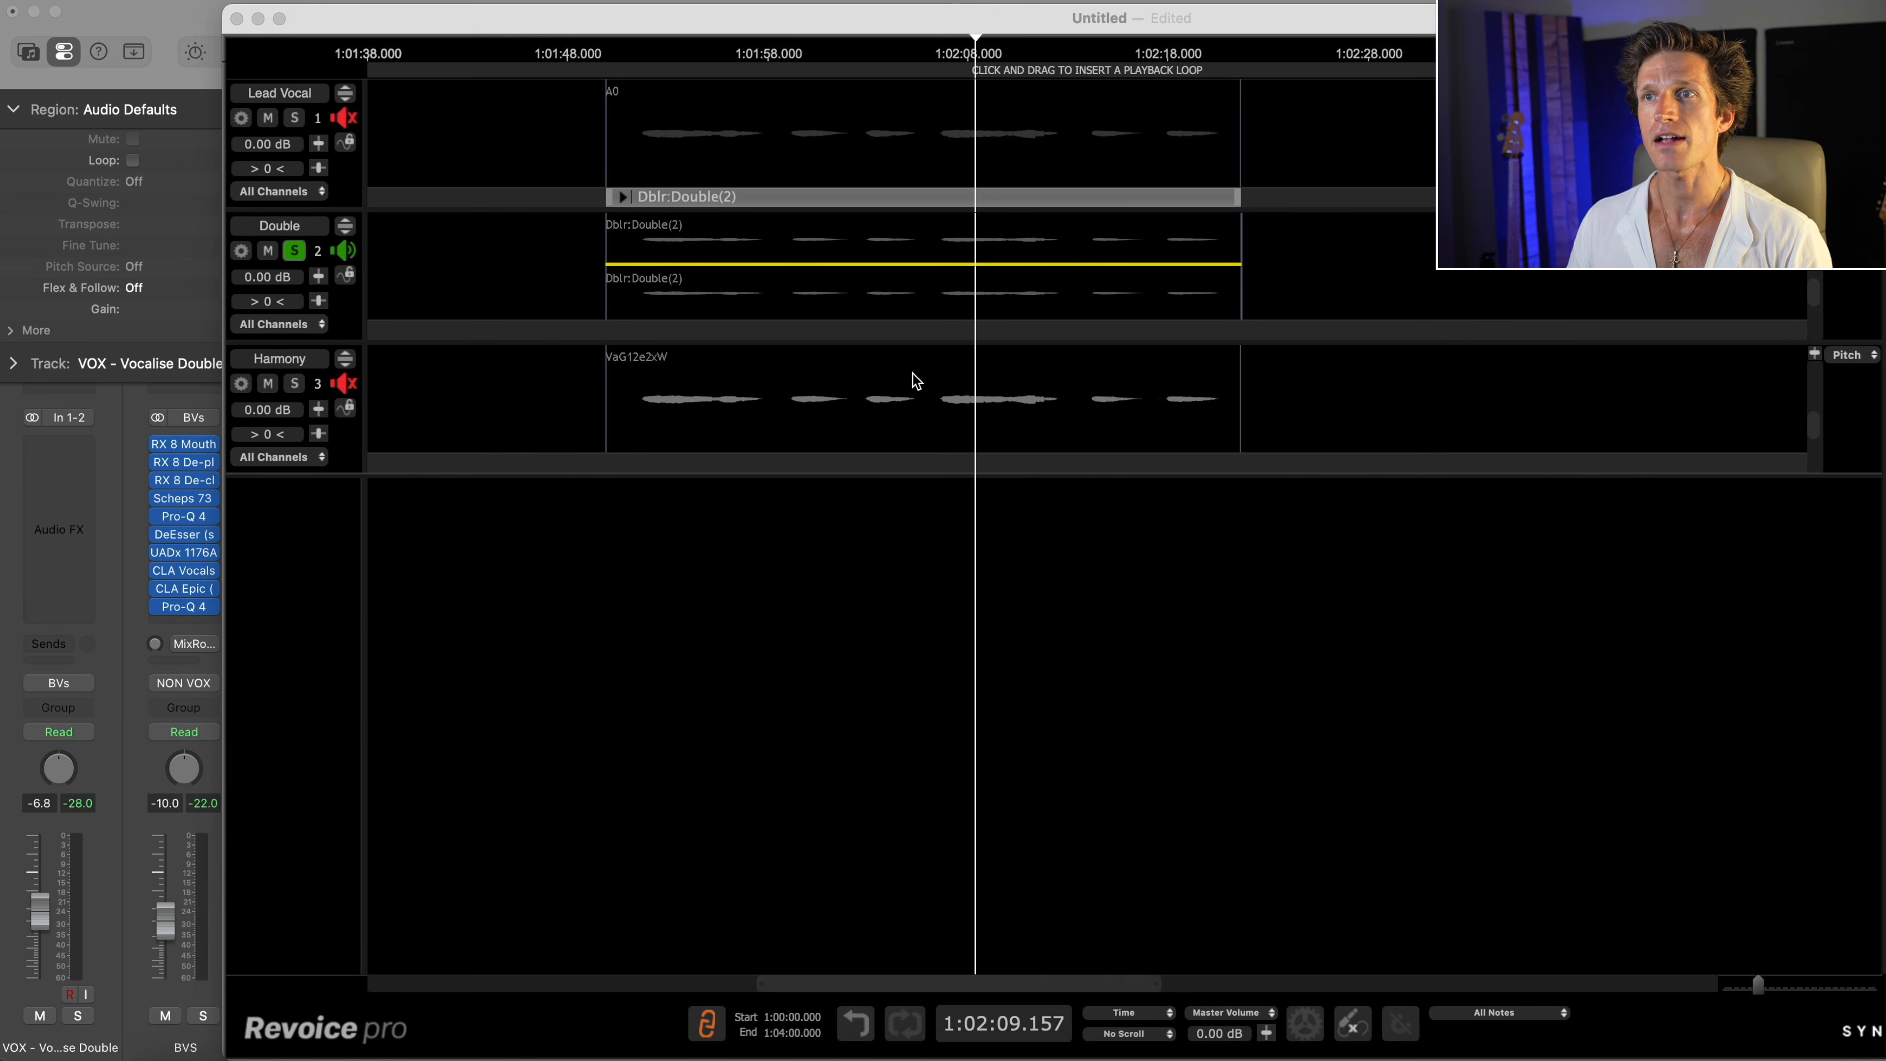
# Step: Enable pitch adjustment on the Harmony clip and expand the track to show its notes
pyautogui.rightClick(914, 379)
pyautogui.click(1032, 698)
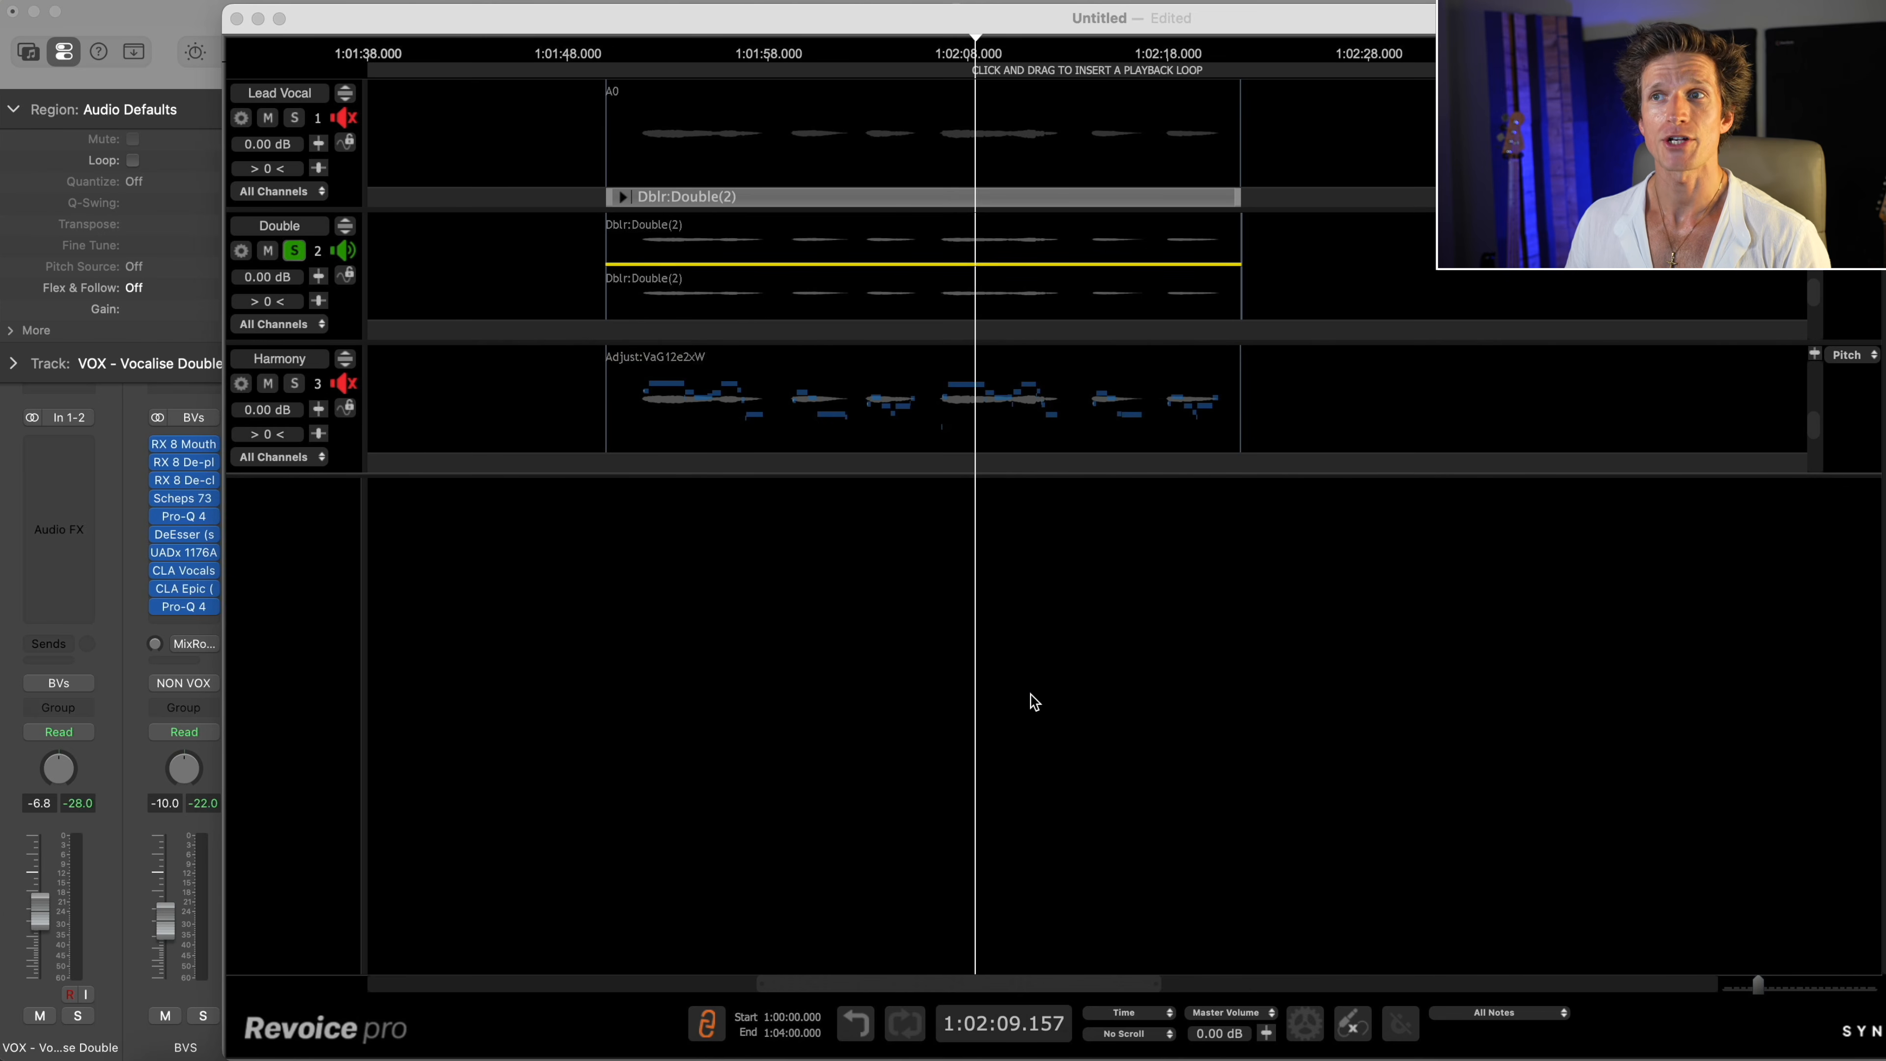
pyautogui.click(346, 359)
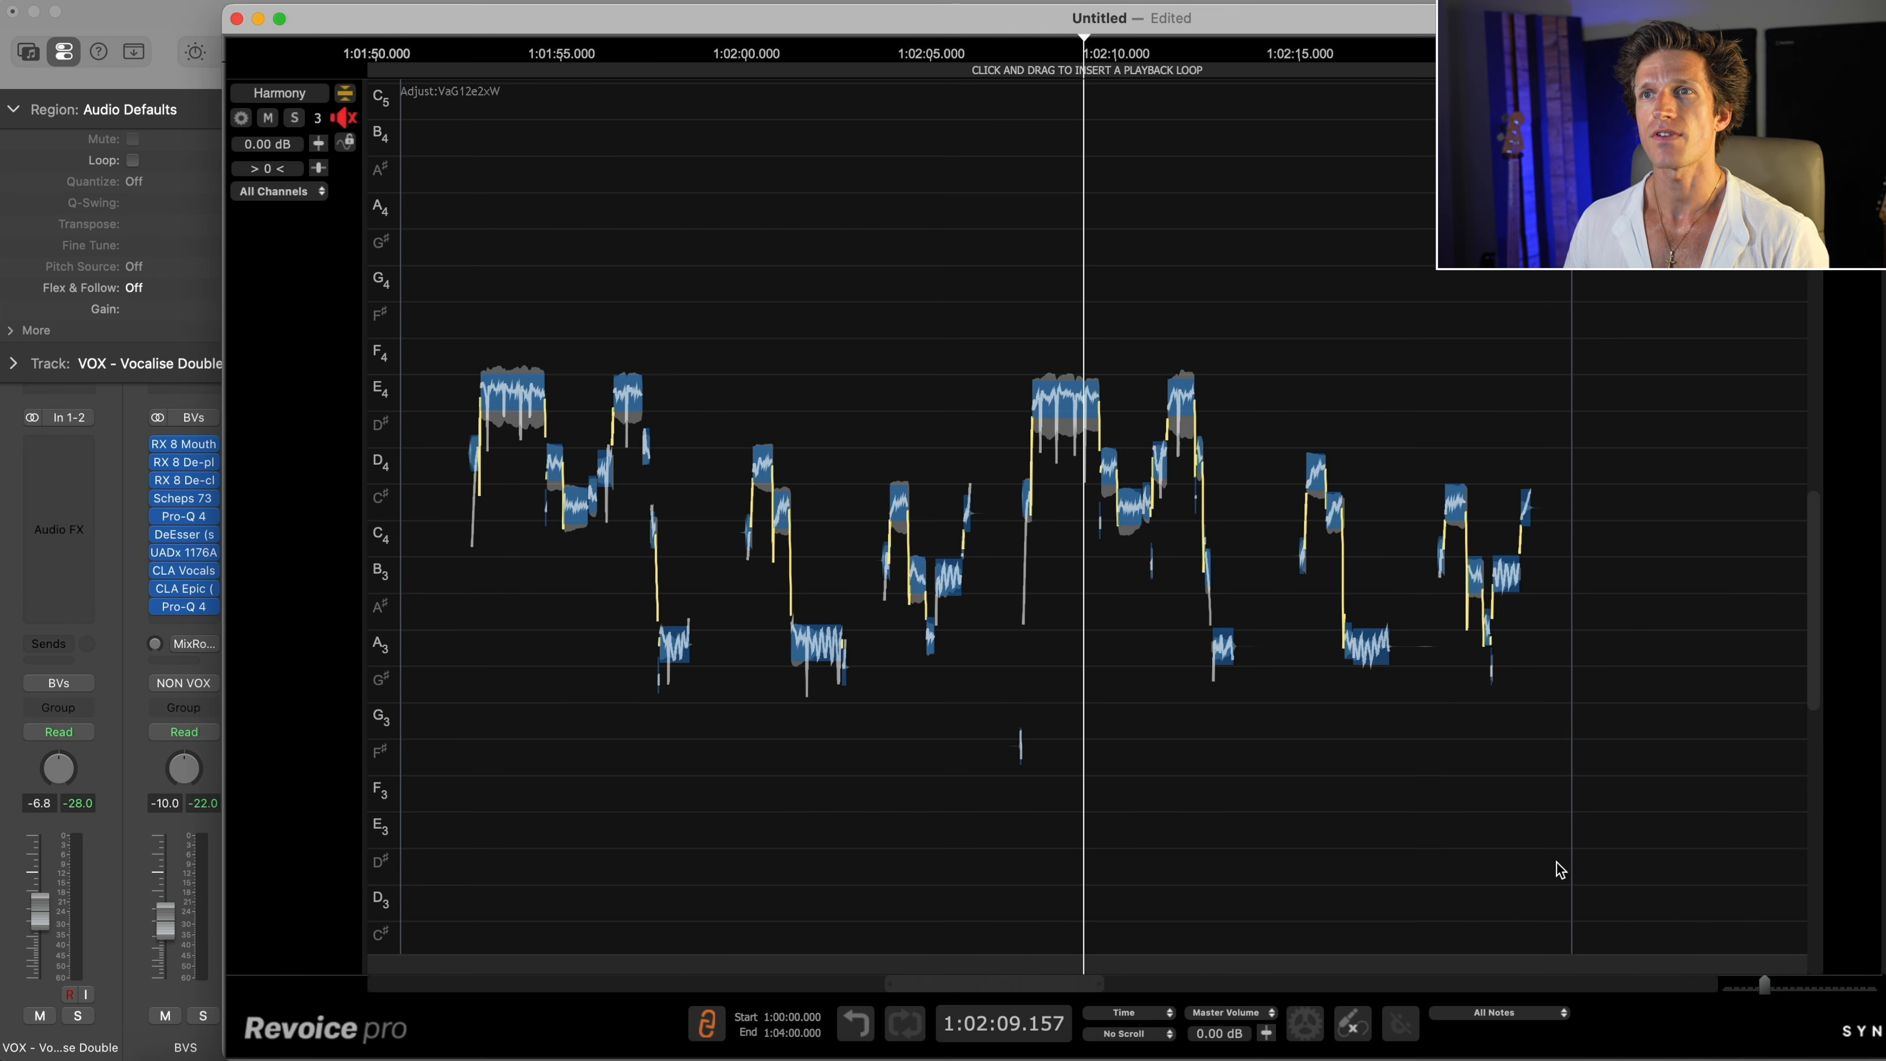
# Step: Select all the Harmony notes and set their Center Note correction to 100%
pyautogui.moveTo(1559, 869); pyautogui.dragTo(398, 307)
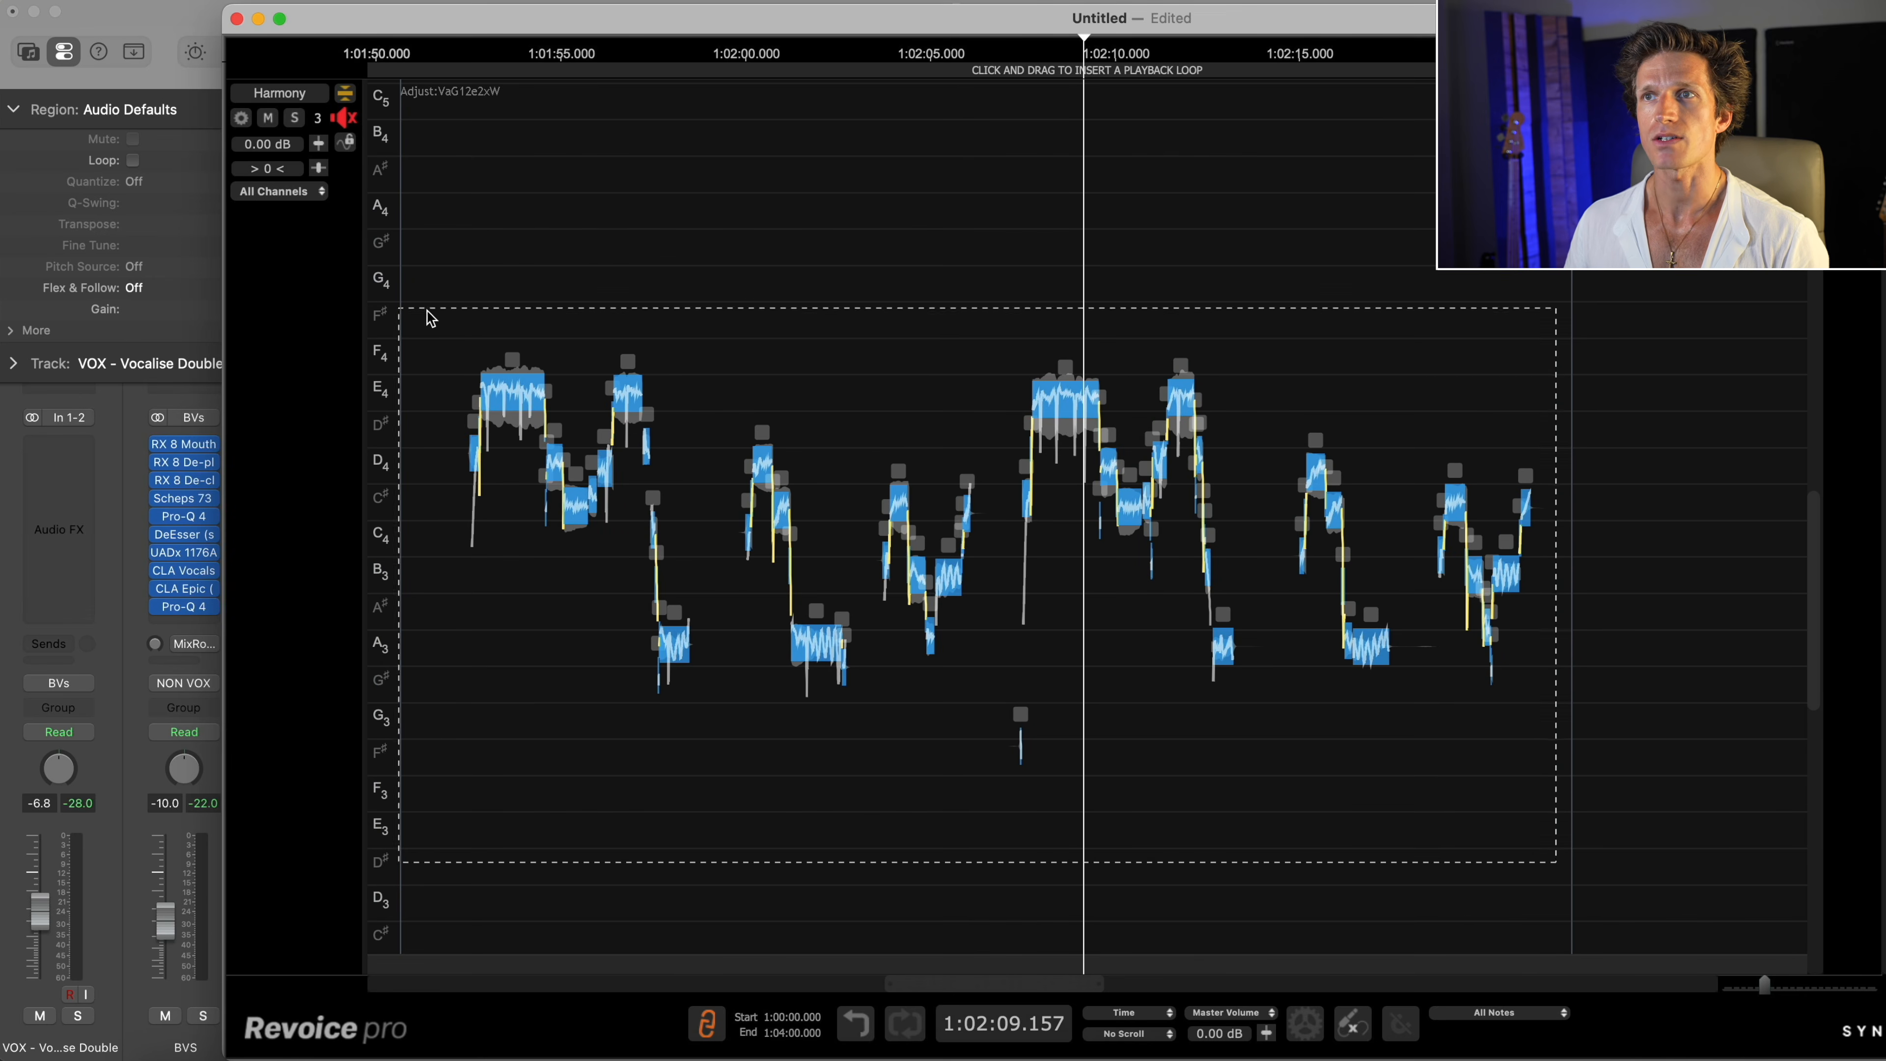
pyautogui.press('c')
pyautogui.moveTo(1505, 903); pyautogui.dragTo(1681, 903)
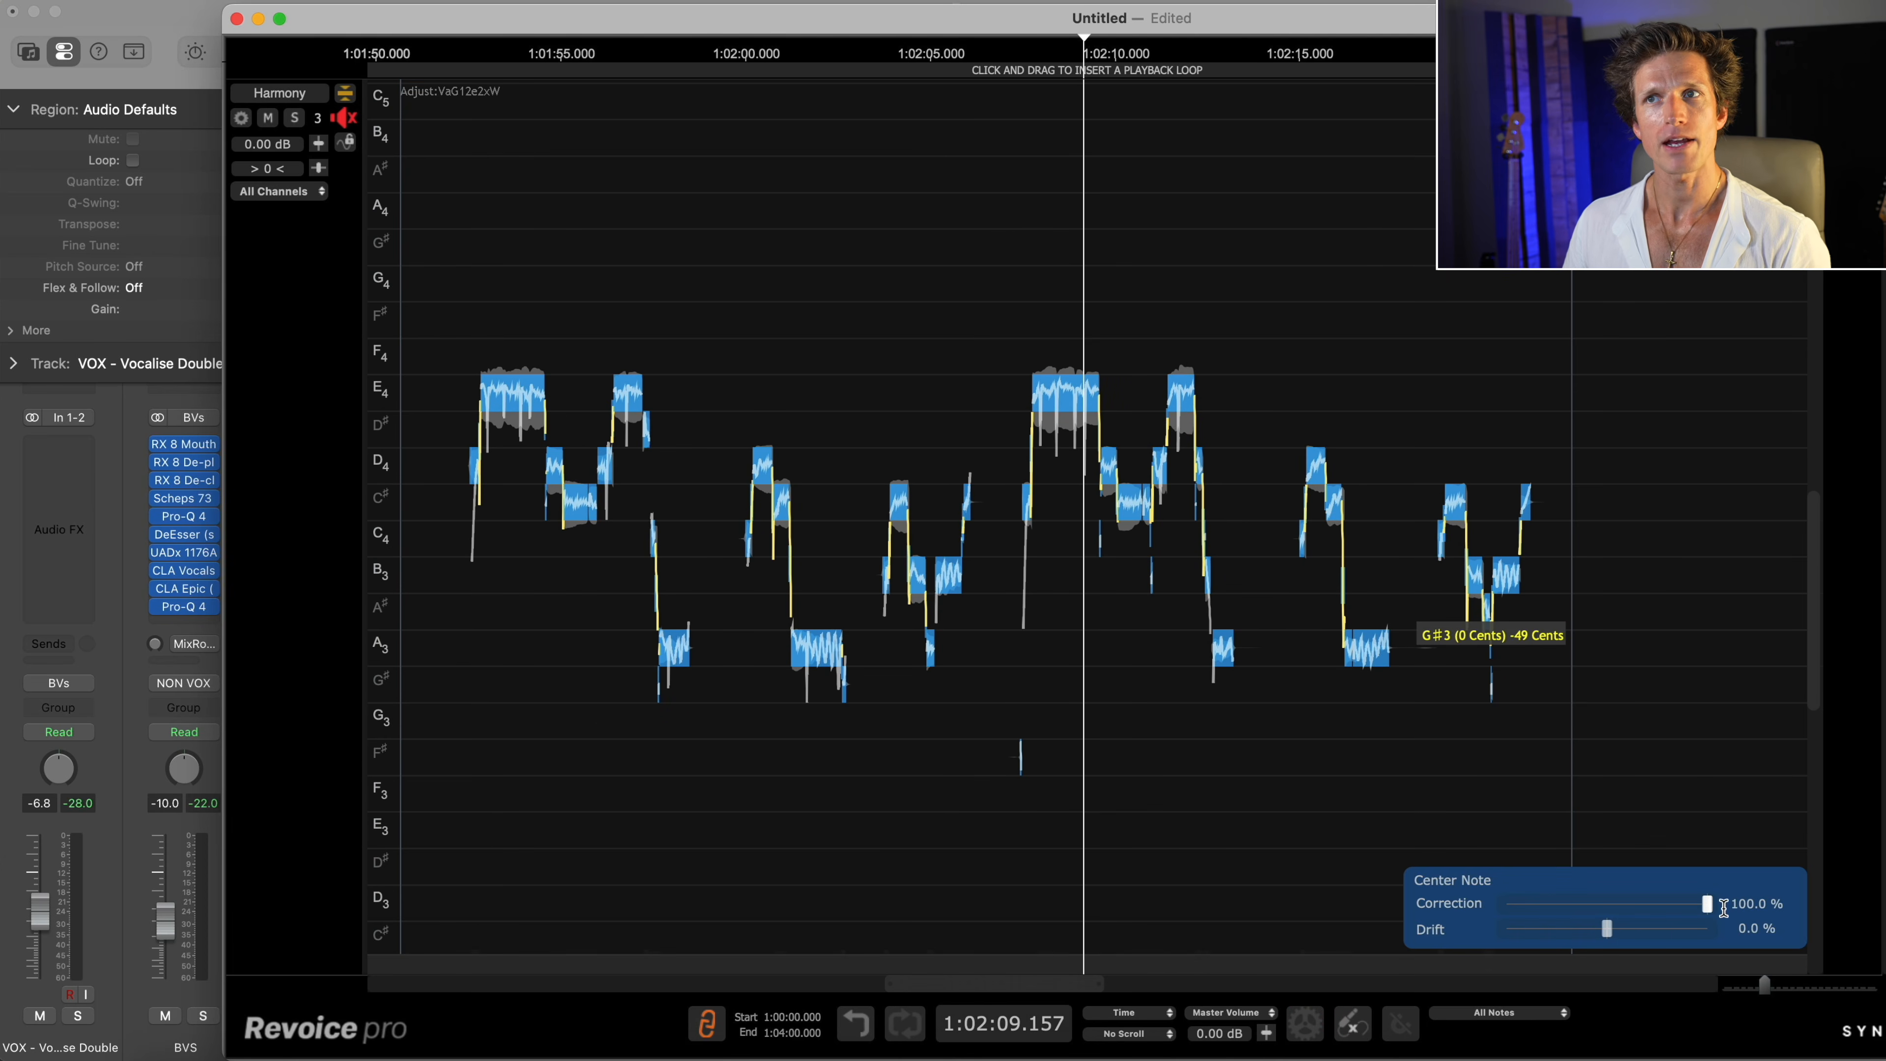
# Step: Lower all the Harmony notes by 300 cents with the Selector Tool
pyautogui.rightClick(603, 731)
pyautogui.click(707, 626)
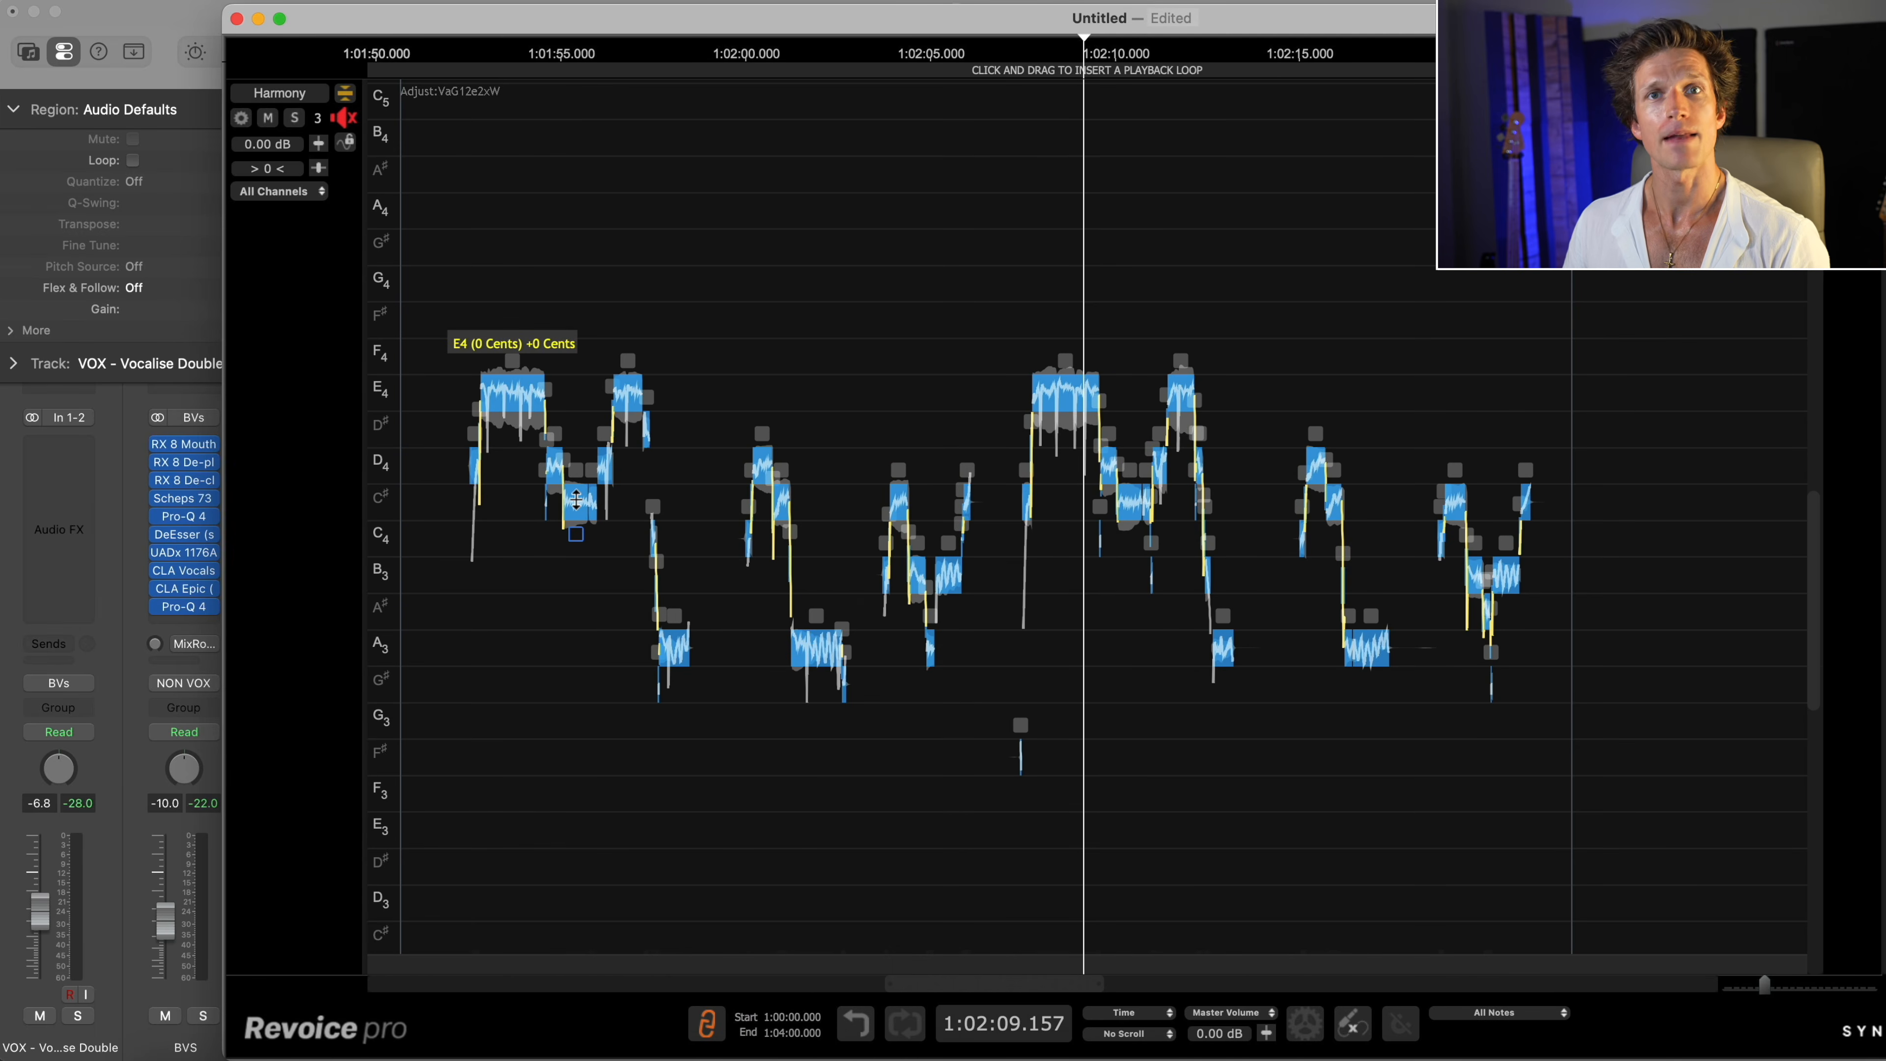
pyautogui.moveTo(576, 499); pyautogui.dragTo(577, 524)
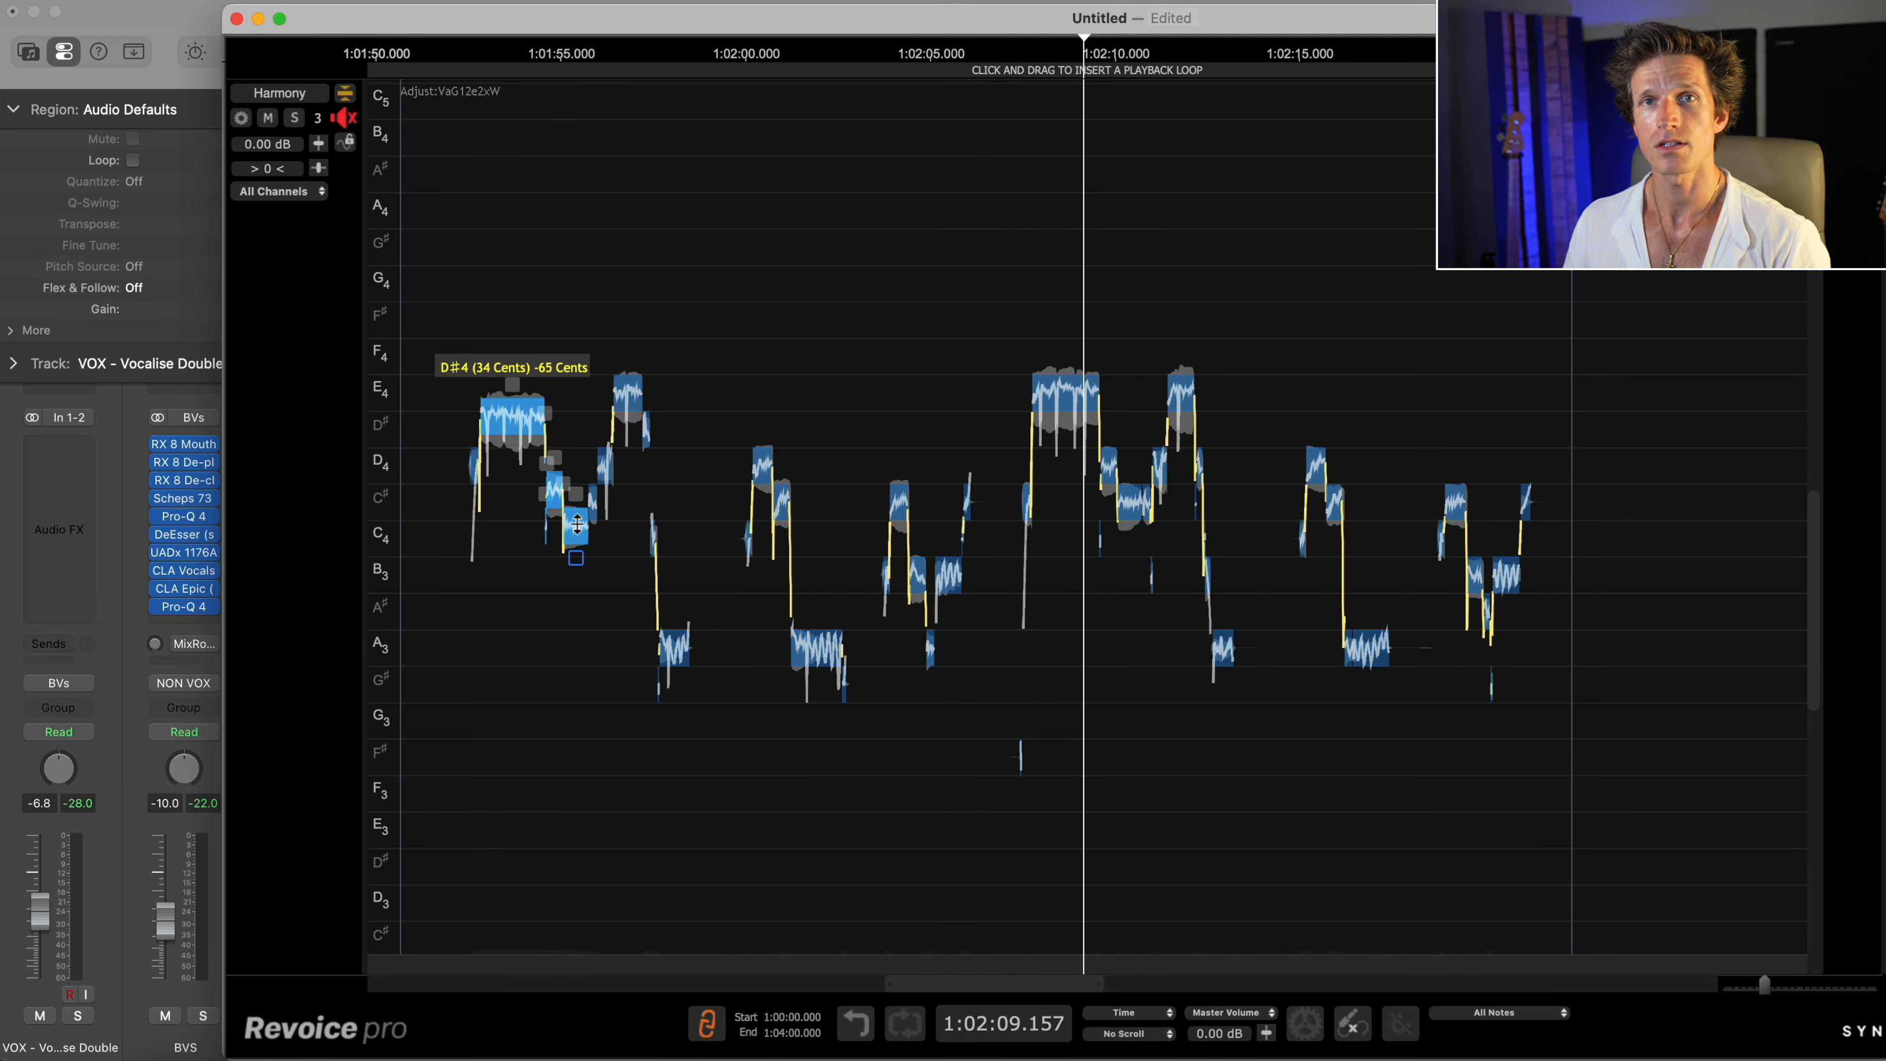
pyautogui.press('super+z')
pyautogui.moveTo(1417, 645); pyautogui.dragTo(1420, 743)
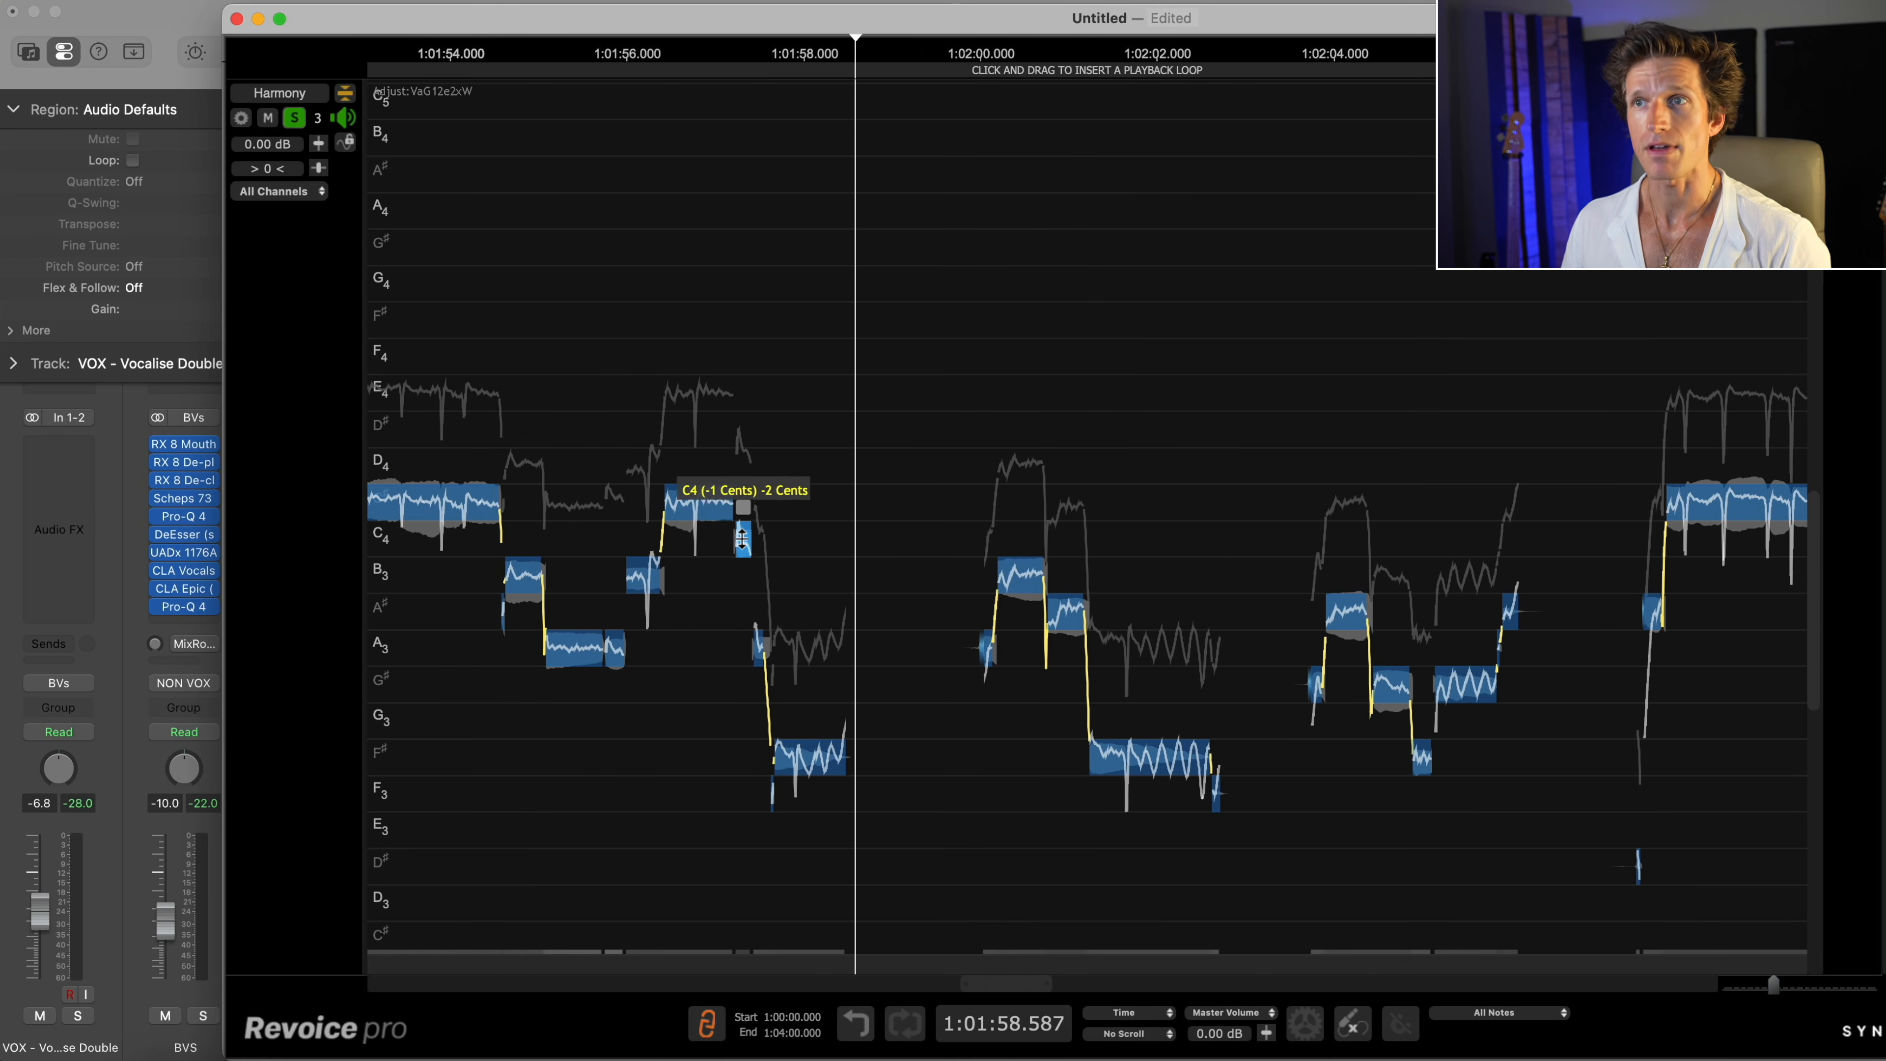
# Step: Lower individual Harmony notes to fit the key, moving the second phrase's second long note to A3
pyautogui.moveTo(741, 538); pyautogui.dragTo(741, 568)
pyautogui.moveTo(1065, 613); pyautogui.dragTo(1066, 659)
pyautogui.moveTo(1298, 630); pyautogui.dragTo(1298, 643)
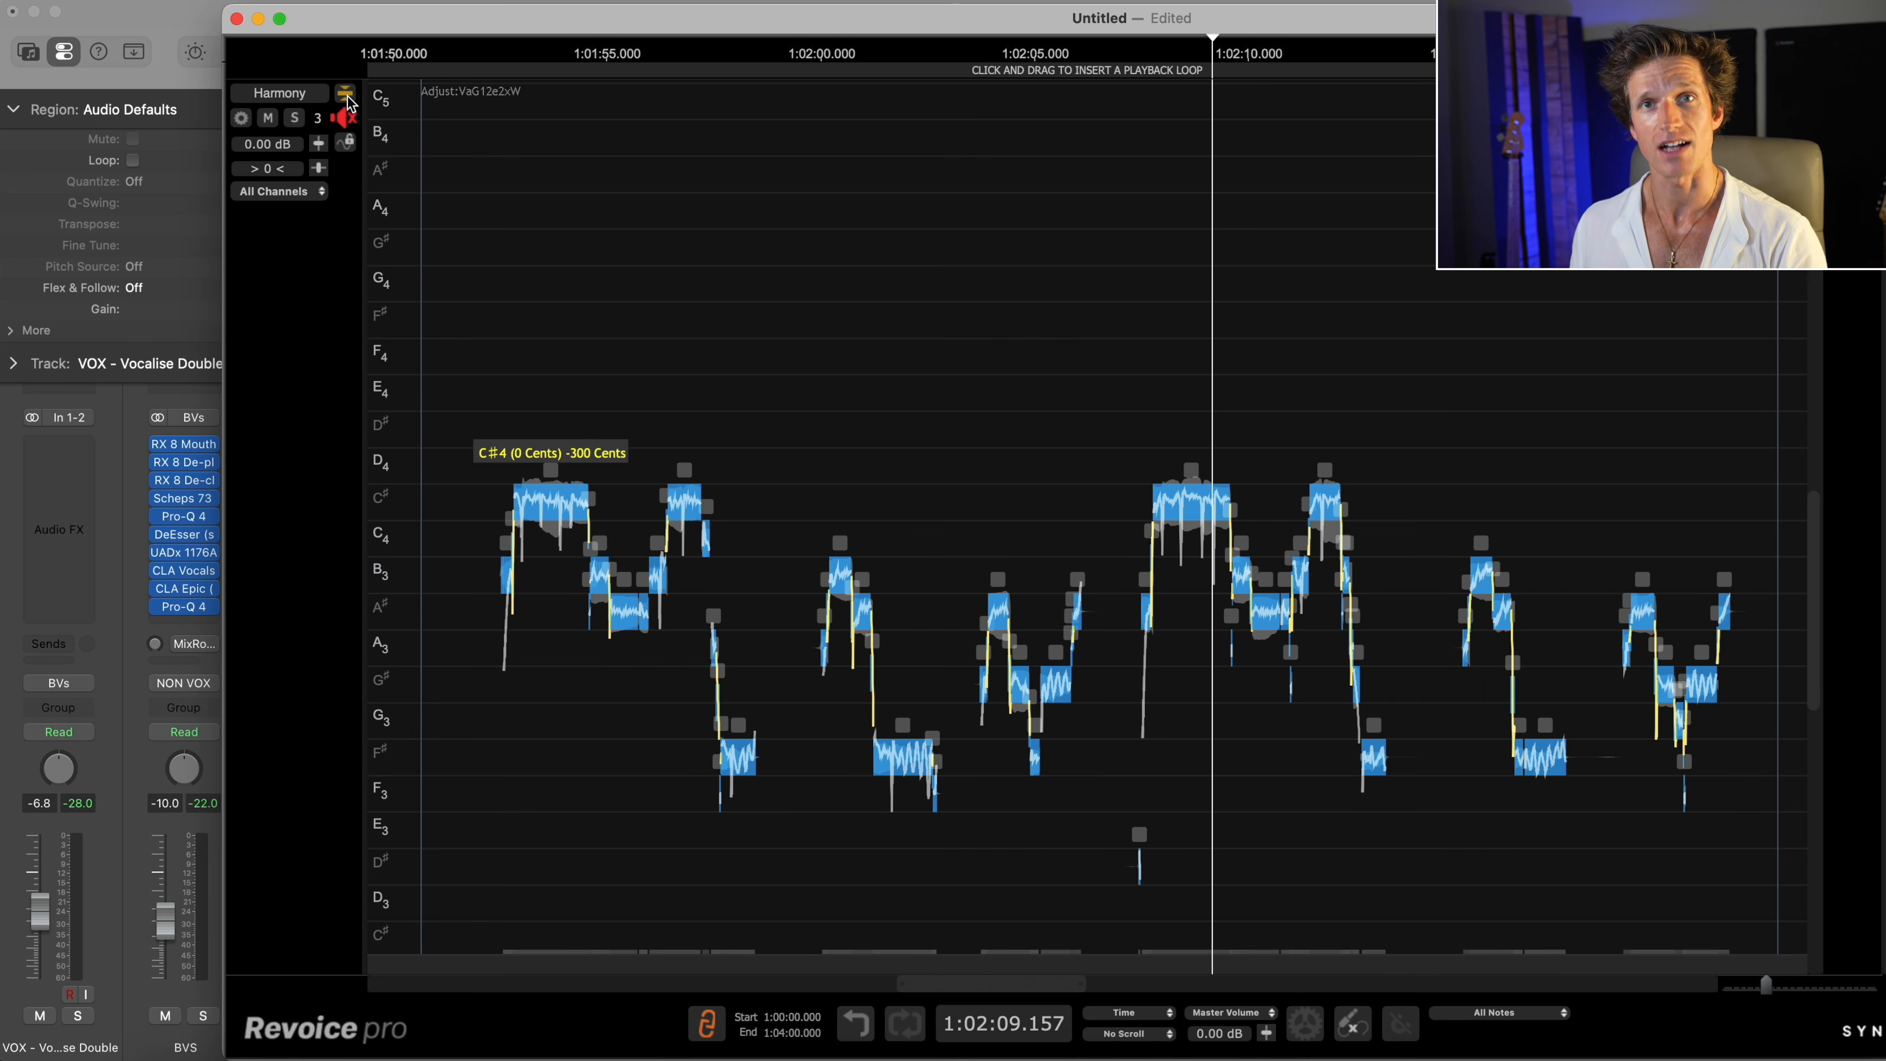
# Step: Solo the Harmony track and activate the Draw Tool in its expanded pitch view
pyautogui.click(346, 95)
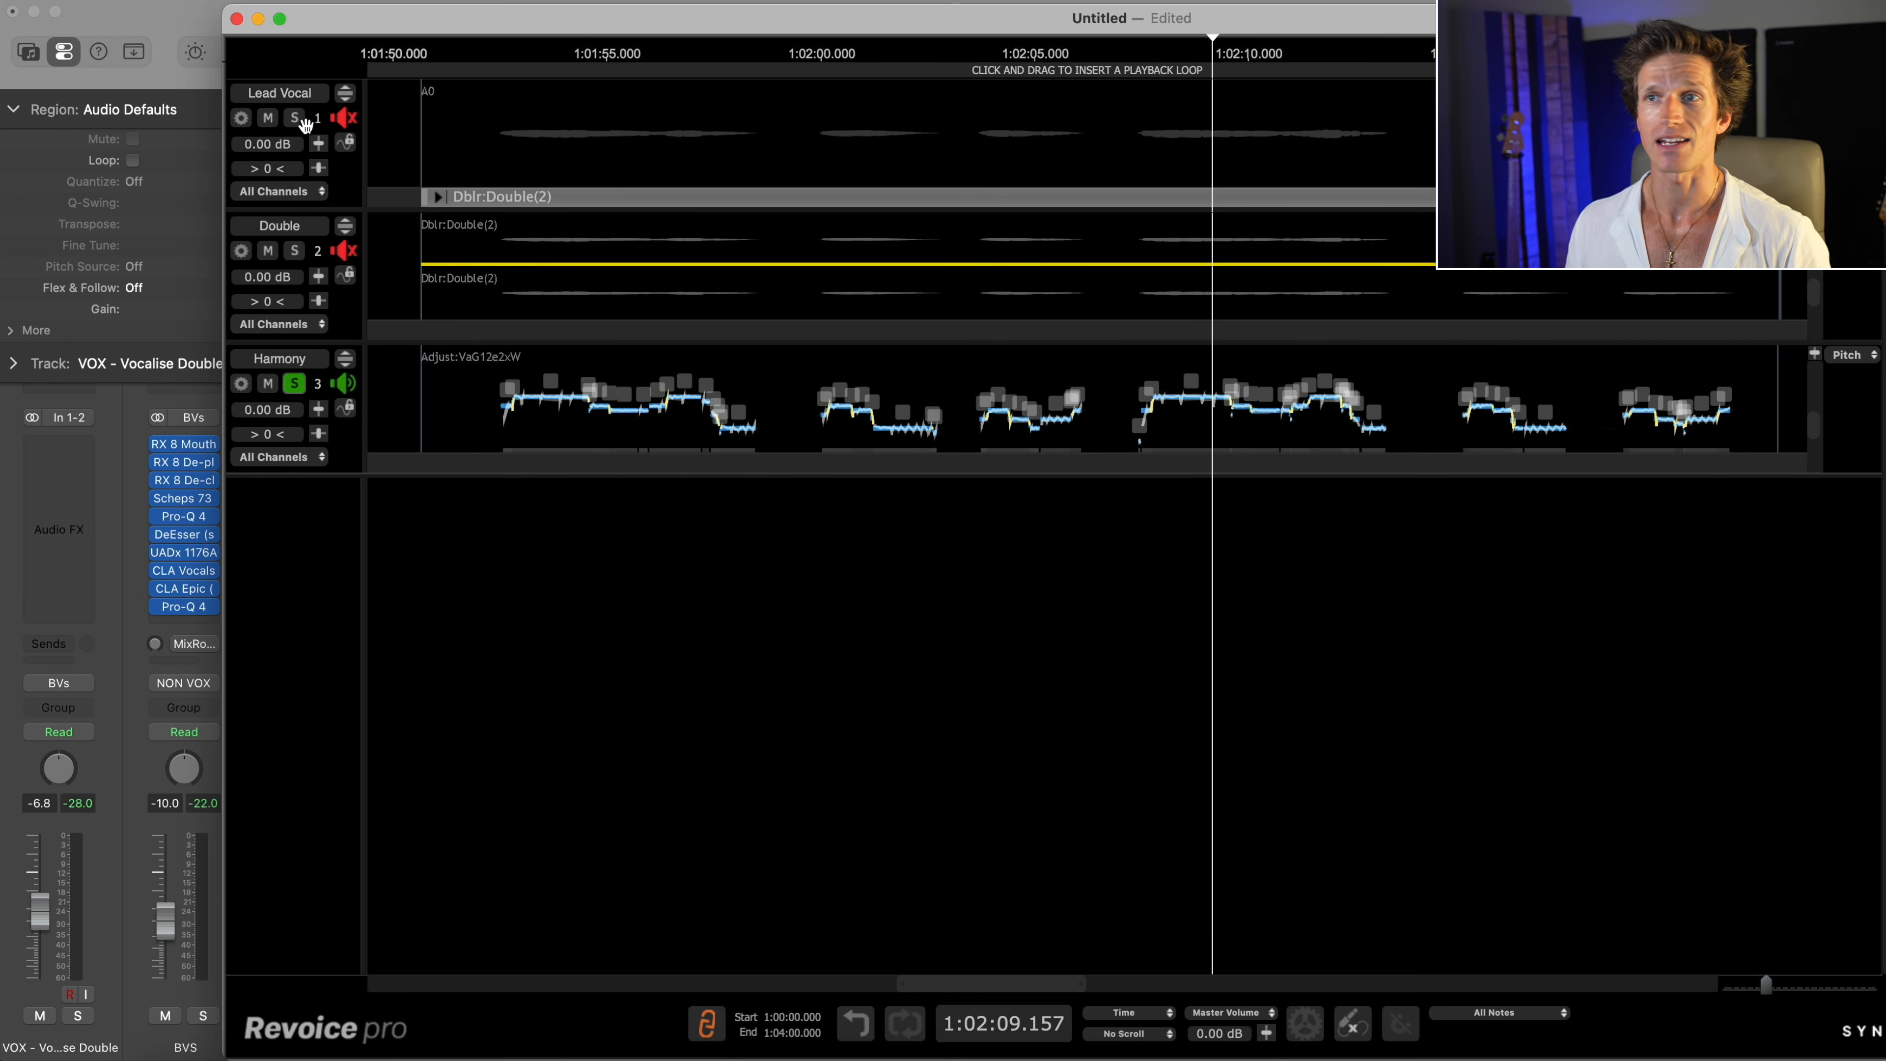
pyautogui.click(344, 359)
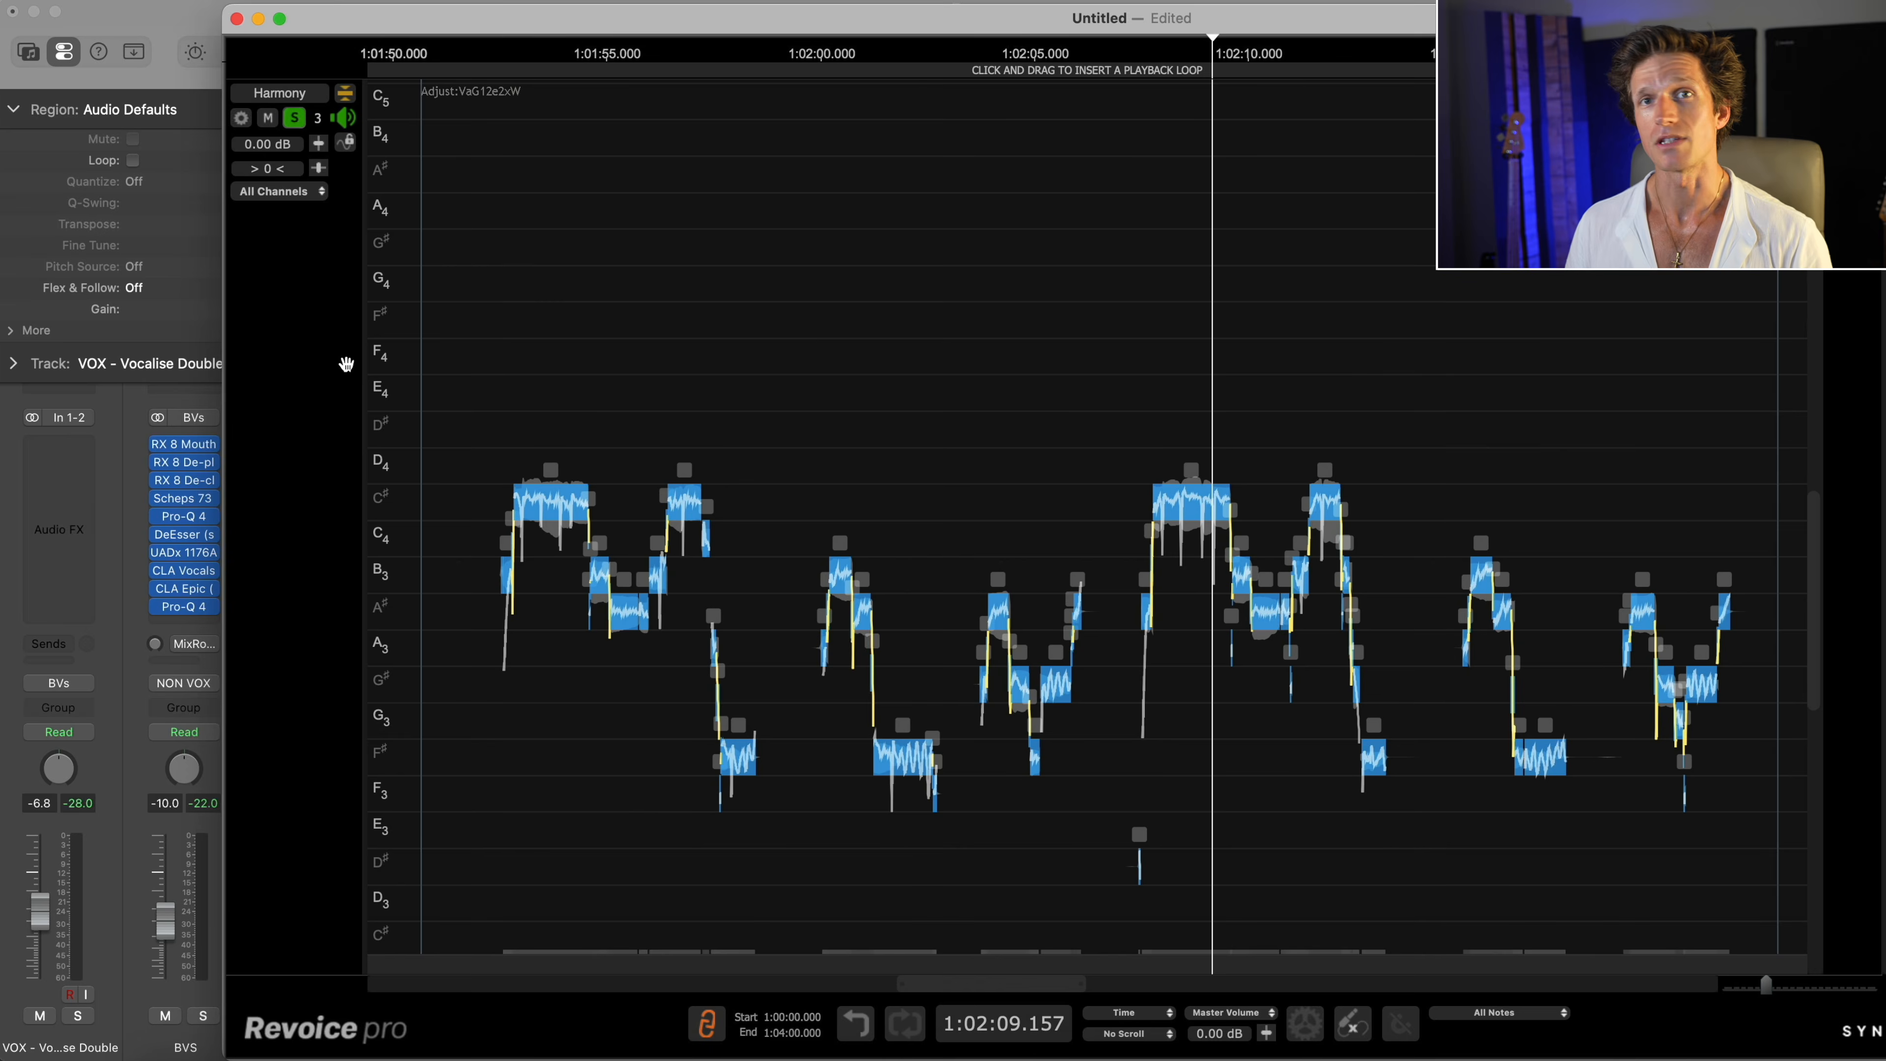
pyautogui.moveTo(1765, 985); pyautogui.dragTo(1769, 985)
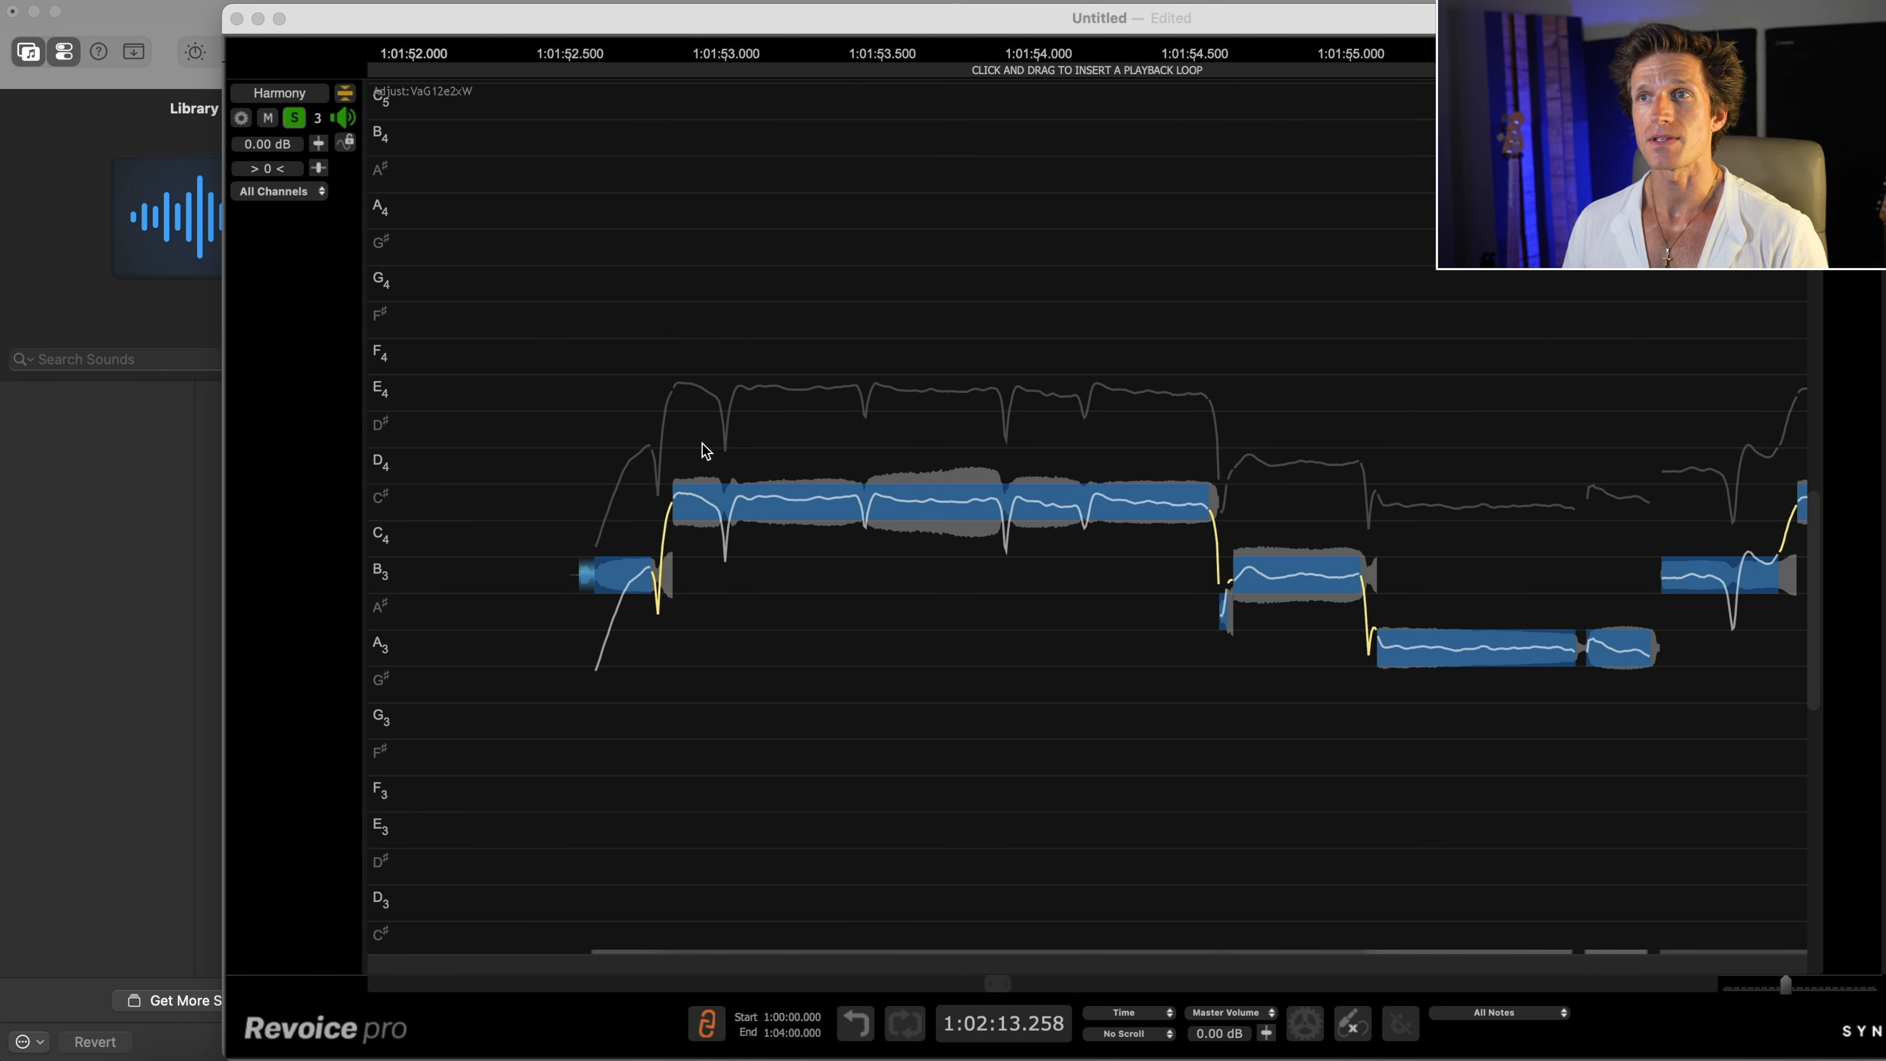
pyautogui.hscroll(20, 706, 450)
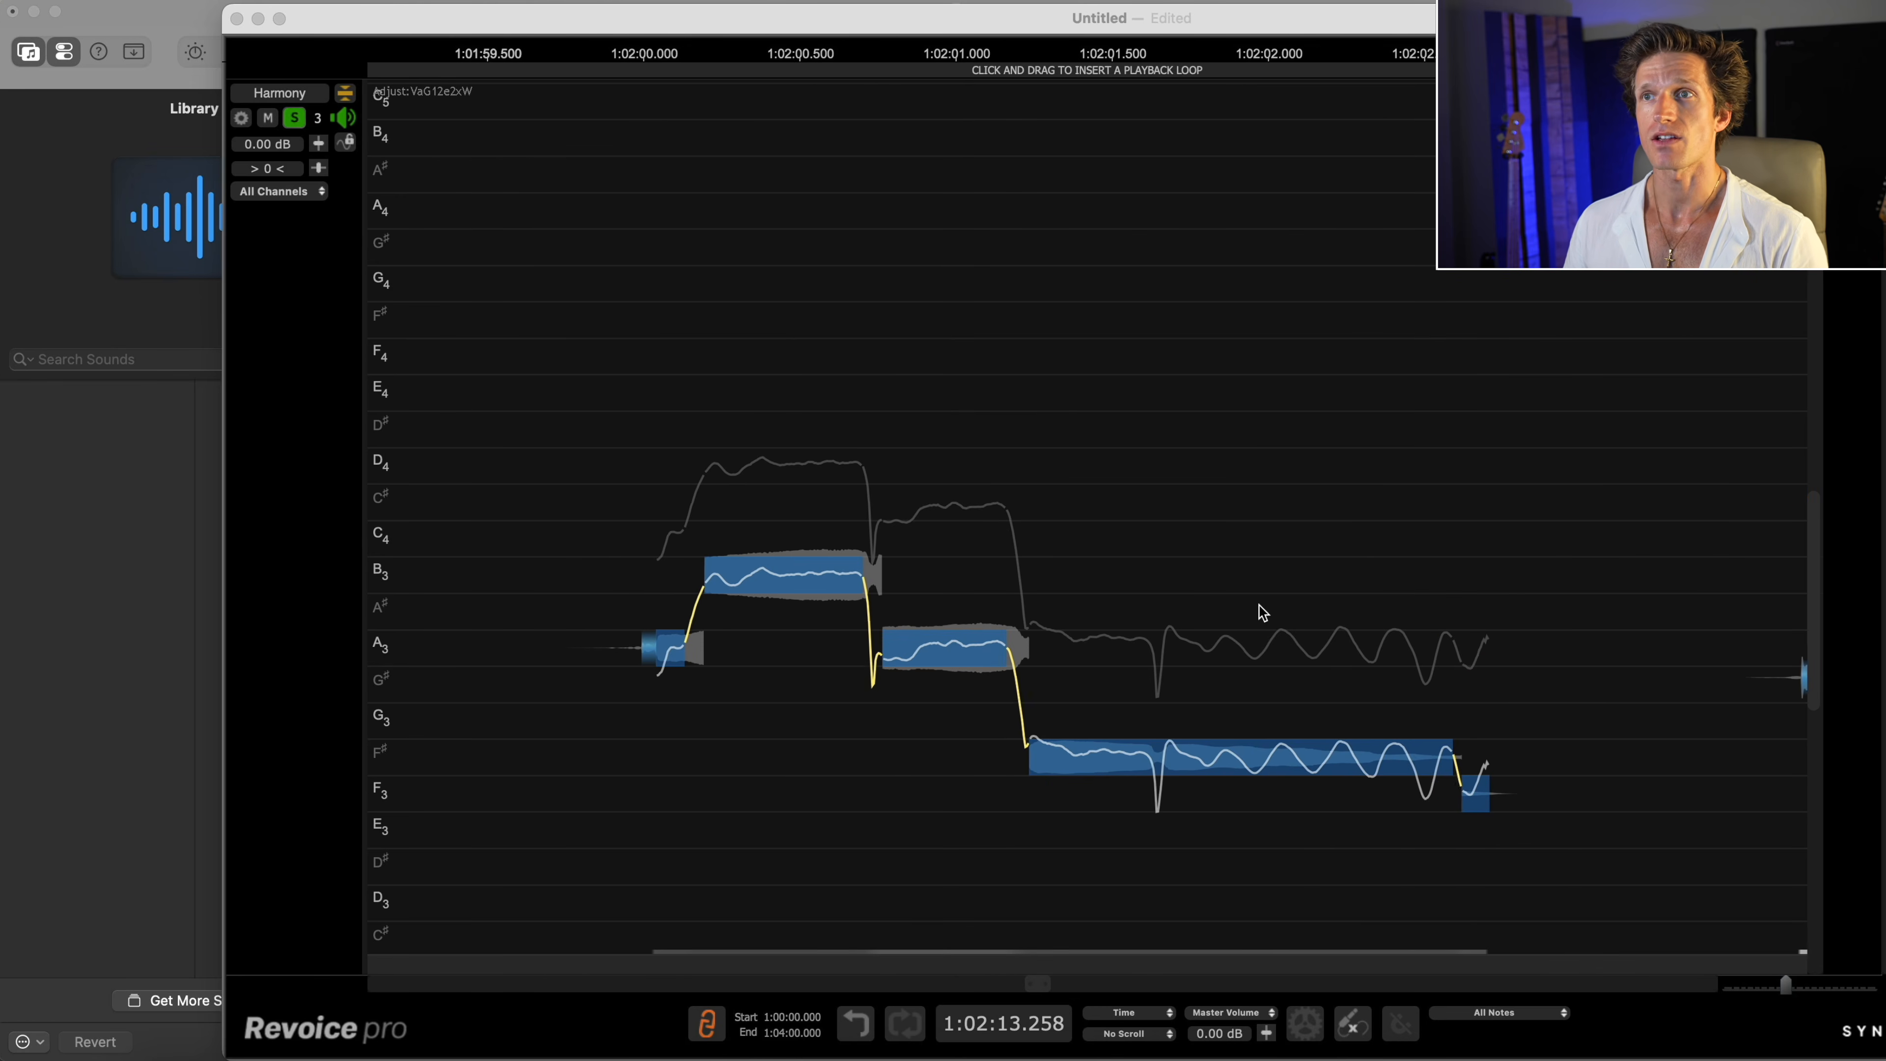
pyautogui.hscroll(-20, 891, 557)
pyautogui.rightClick(791, 452)
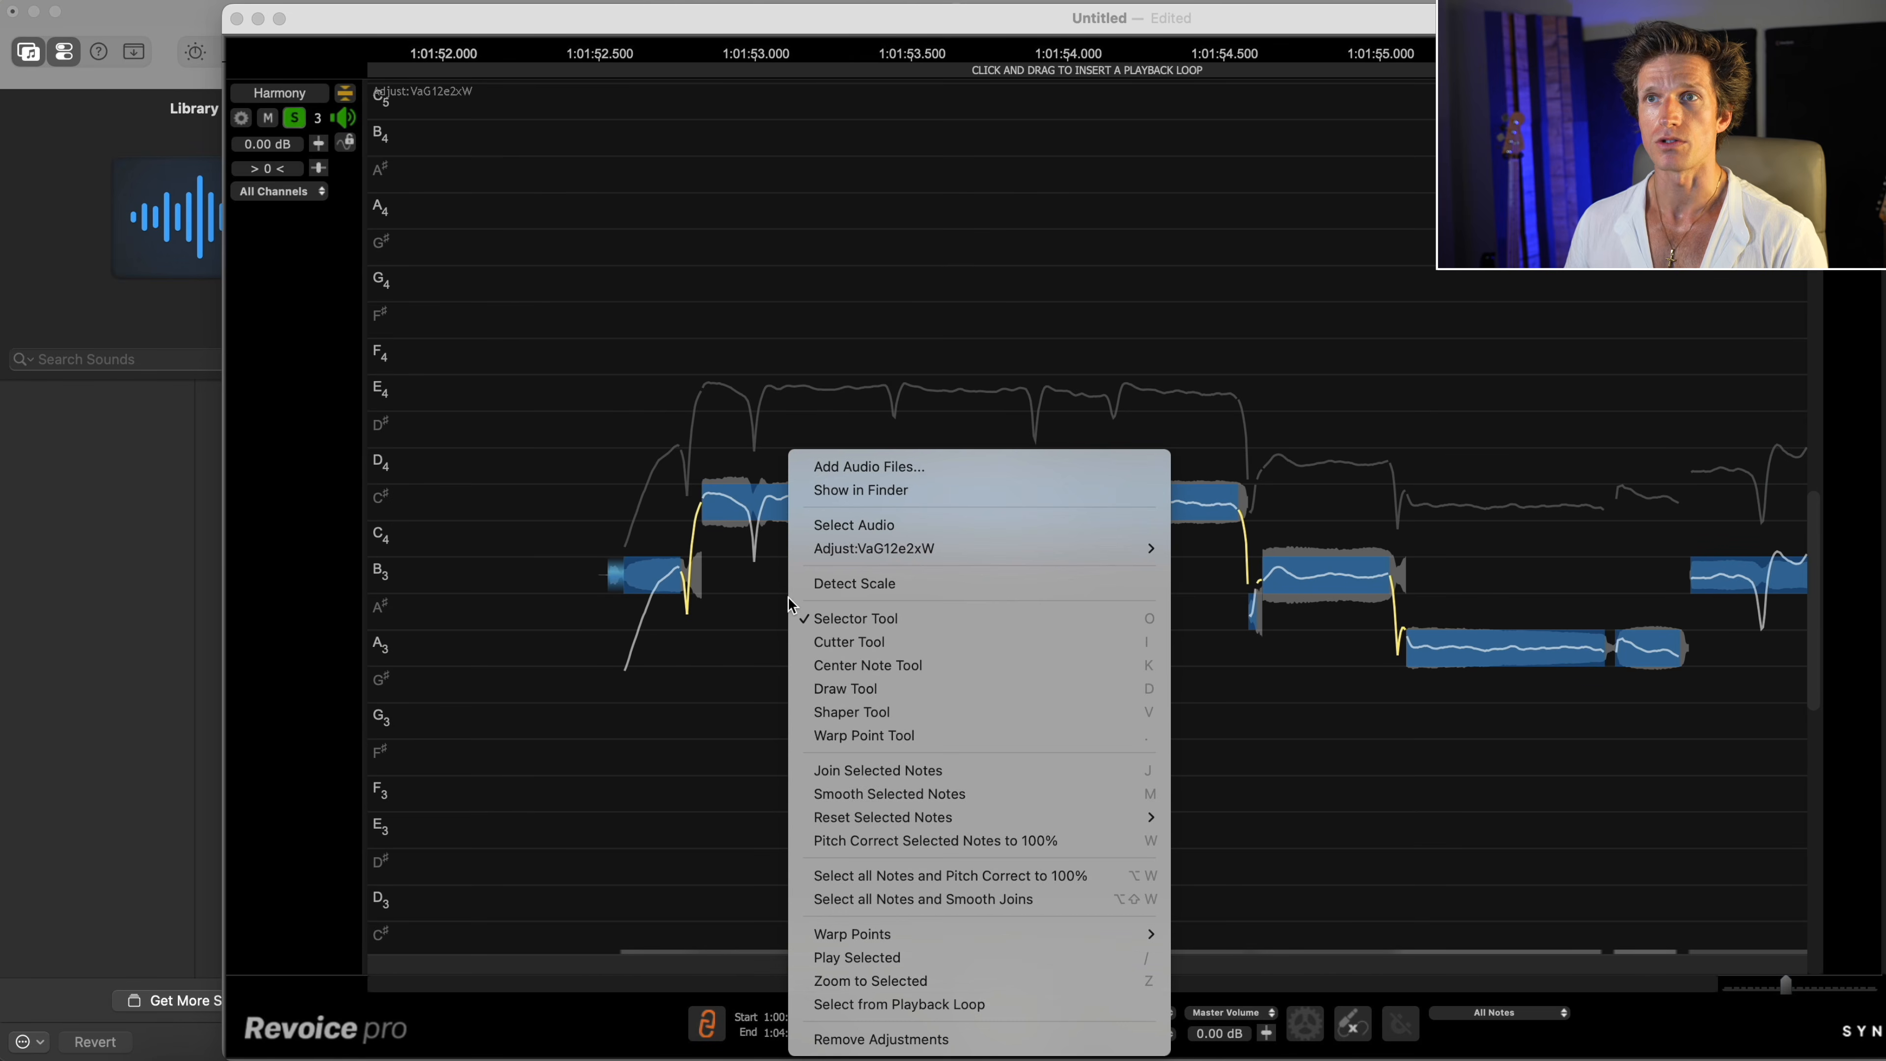
pyautogui.click(956, 689)
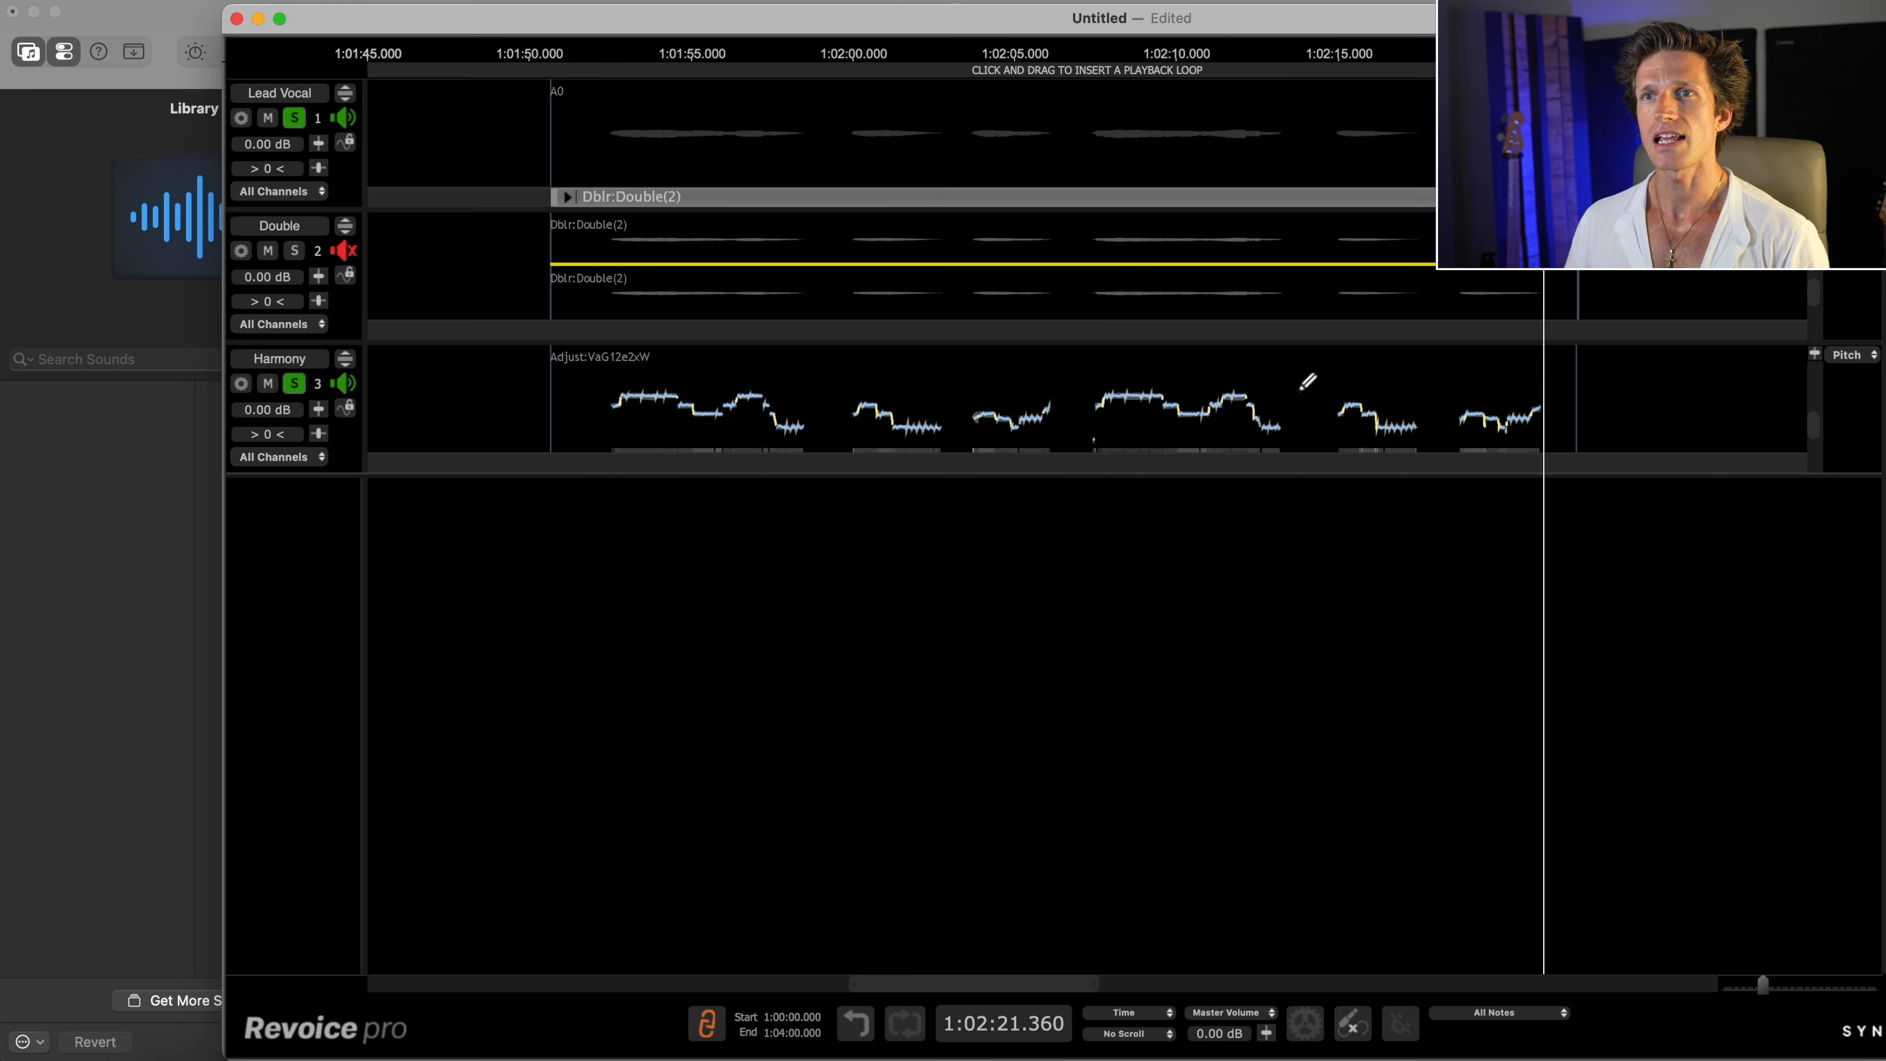
# Step: Switch the Harmony clip to Edit Shift Of Formants and lower its formant line
pyautogui.rightClick(1300, 398)
pyautogui.moveTo(1596, 486)
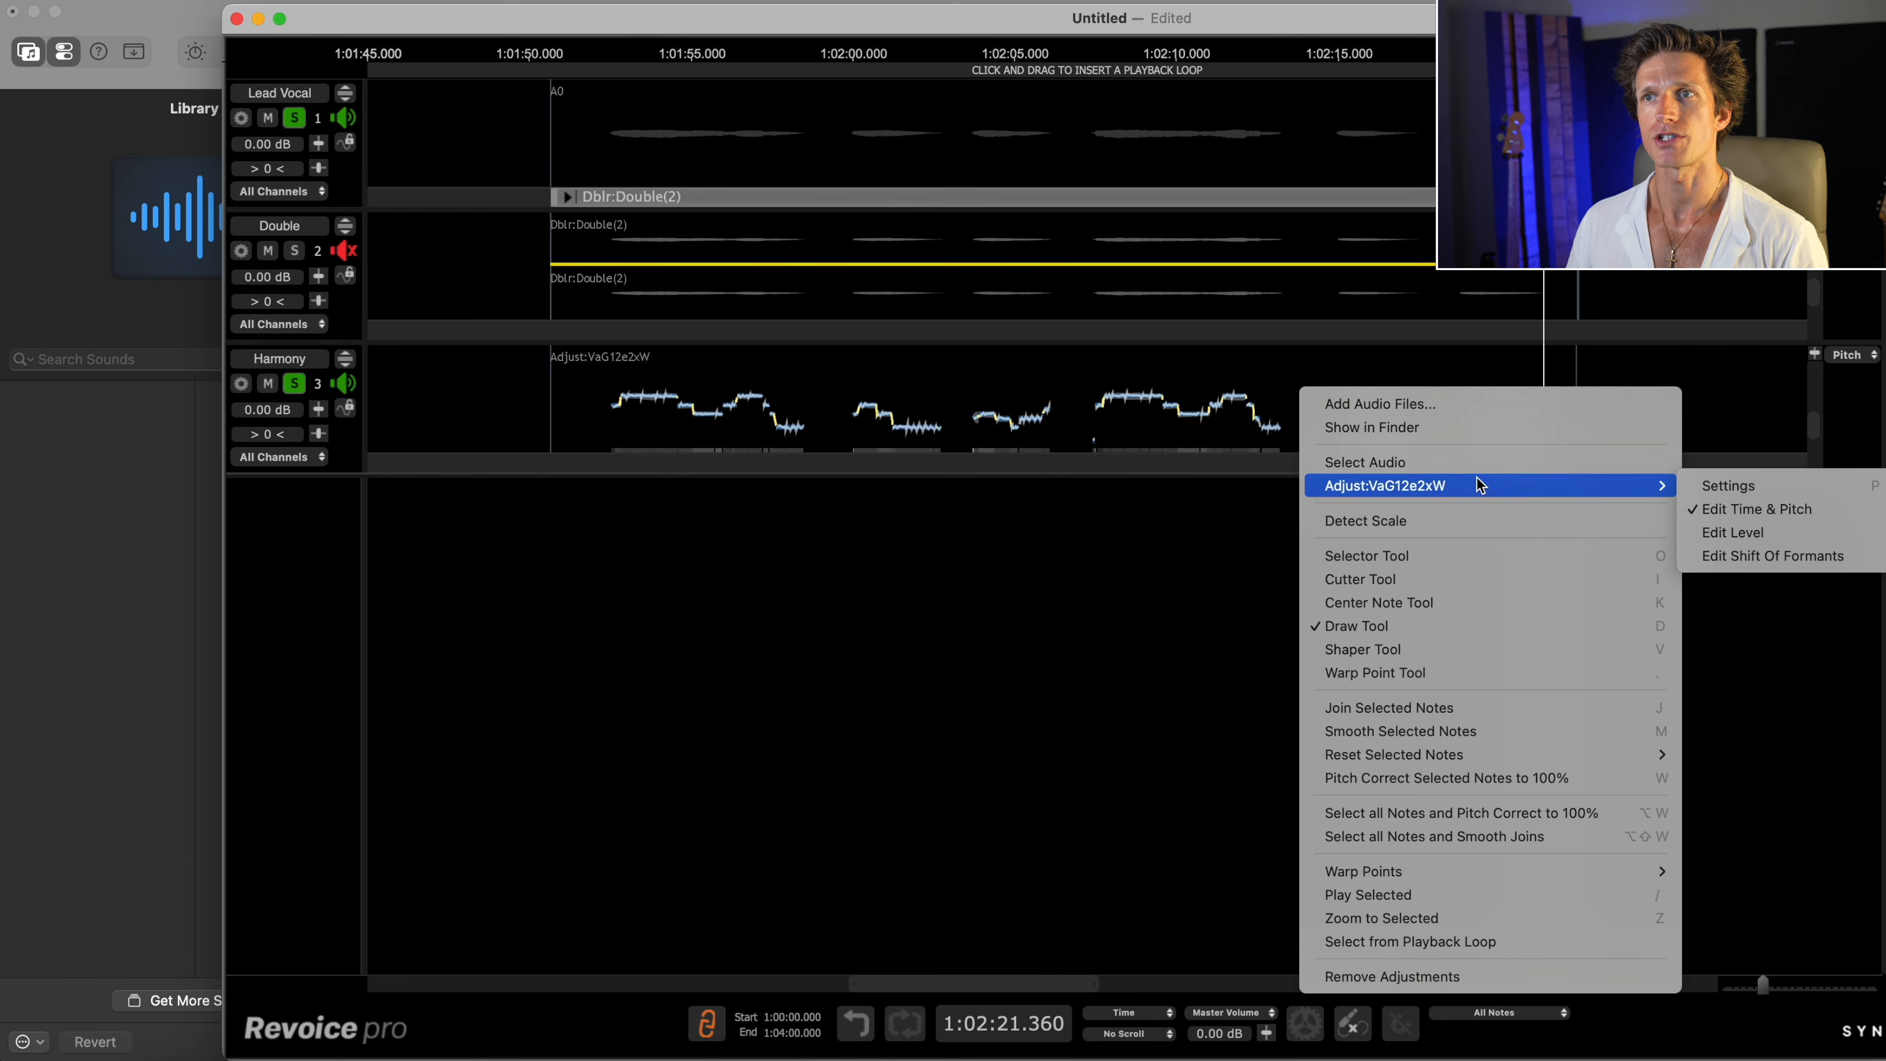
pyautogui.click(1741, 557)
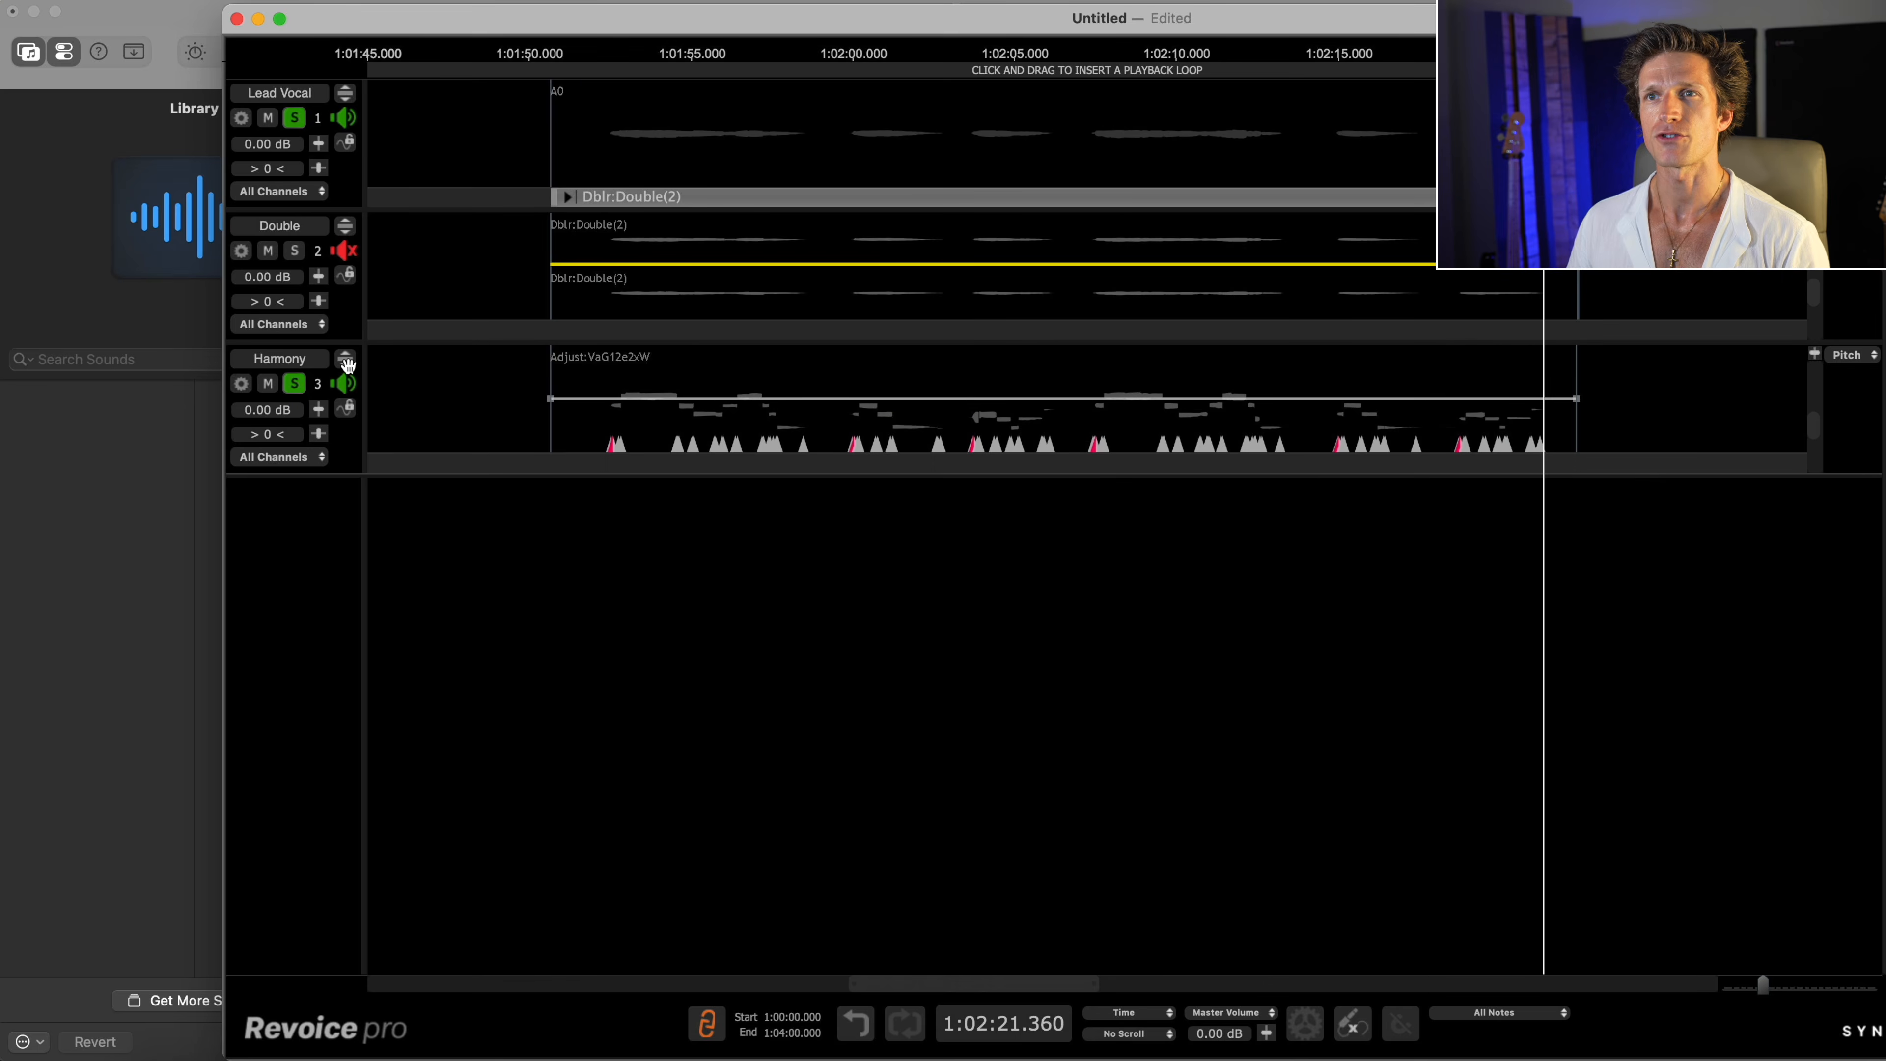
pyautogui.click(346, 359)
pyautogui.moveTo(1559, 522); pyautogui.dragTo(1559, 619)
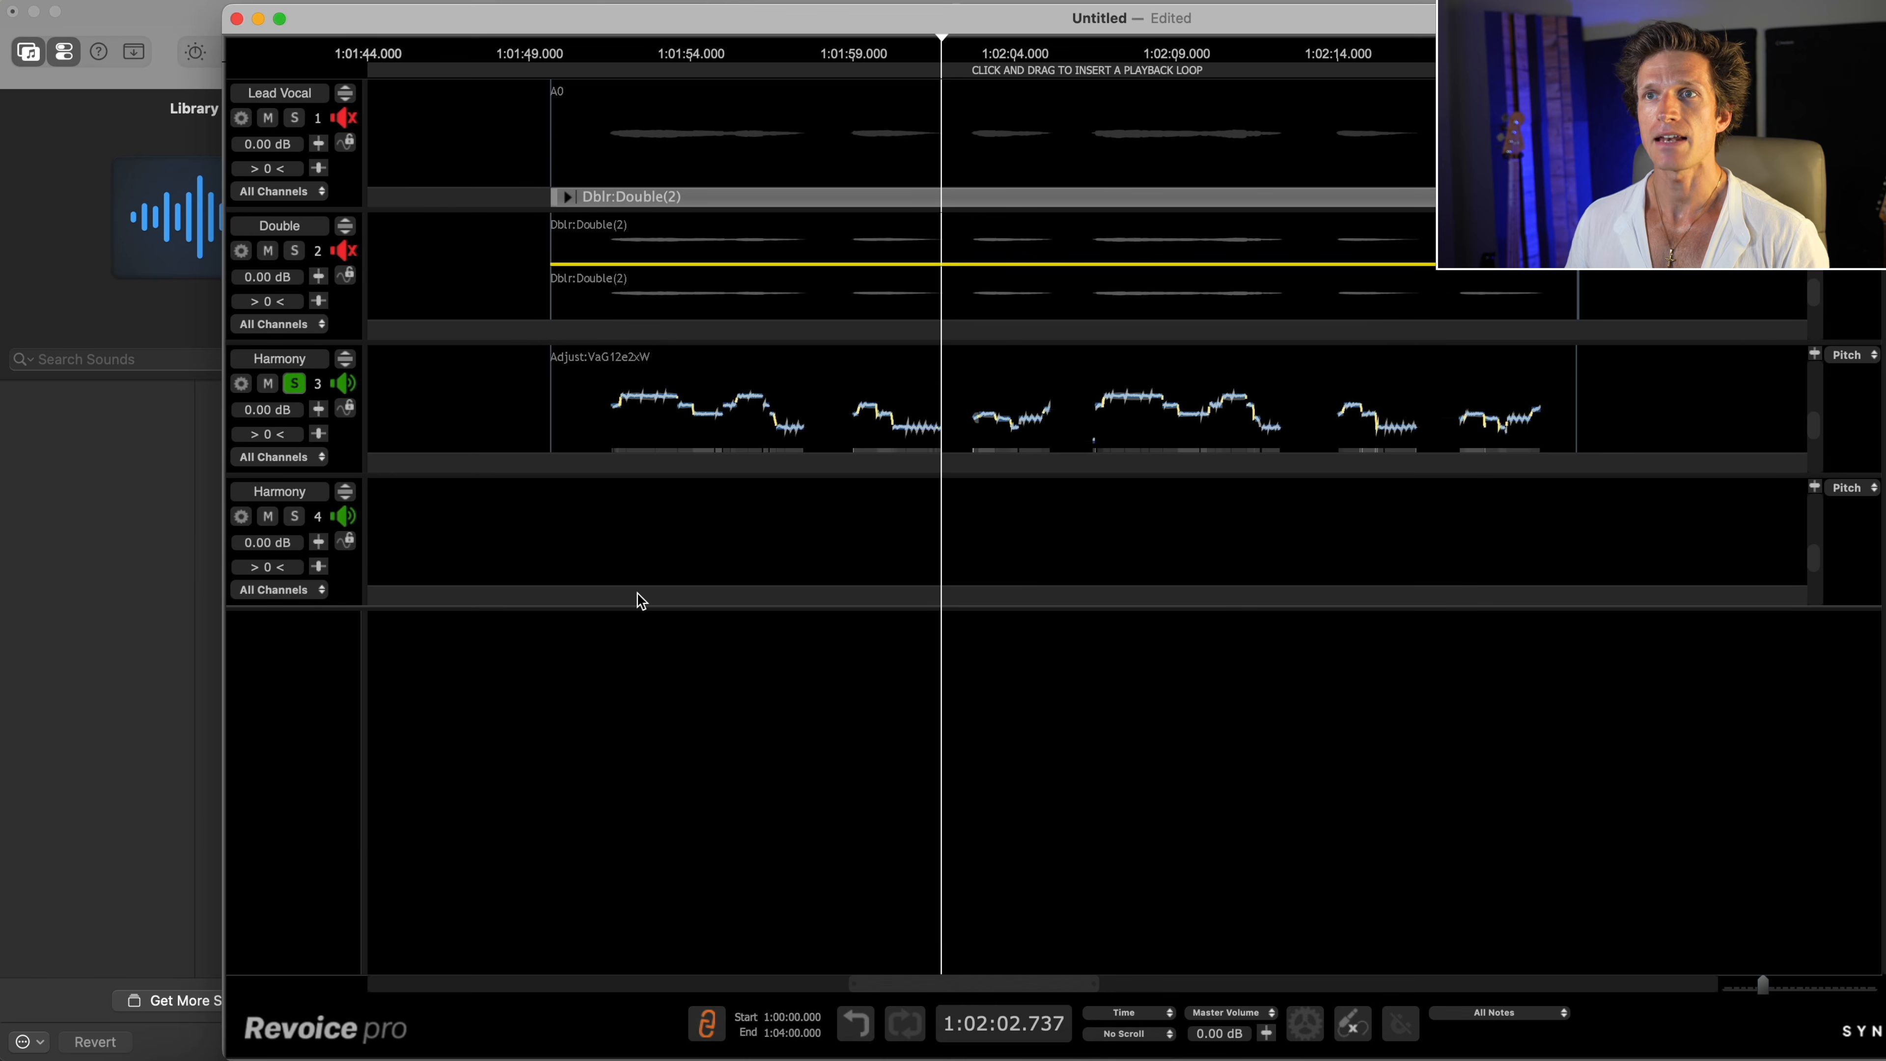
# Step: Create a Doubler process with the Stereo Vocal Mild preset from Harmony to Harmony Double, and solo the doubled track
pyautogui.press('super+n')
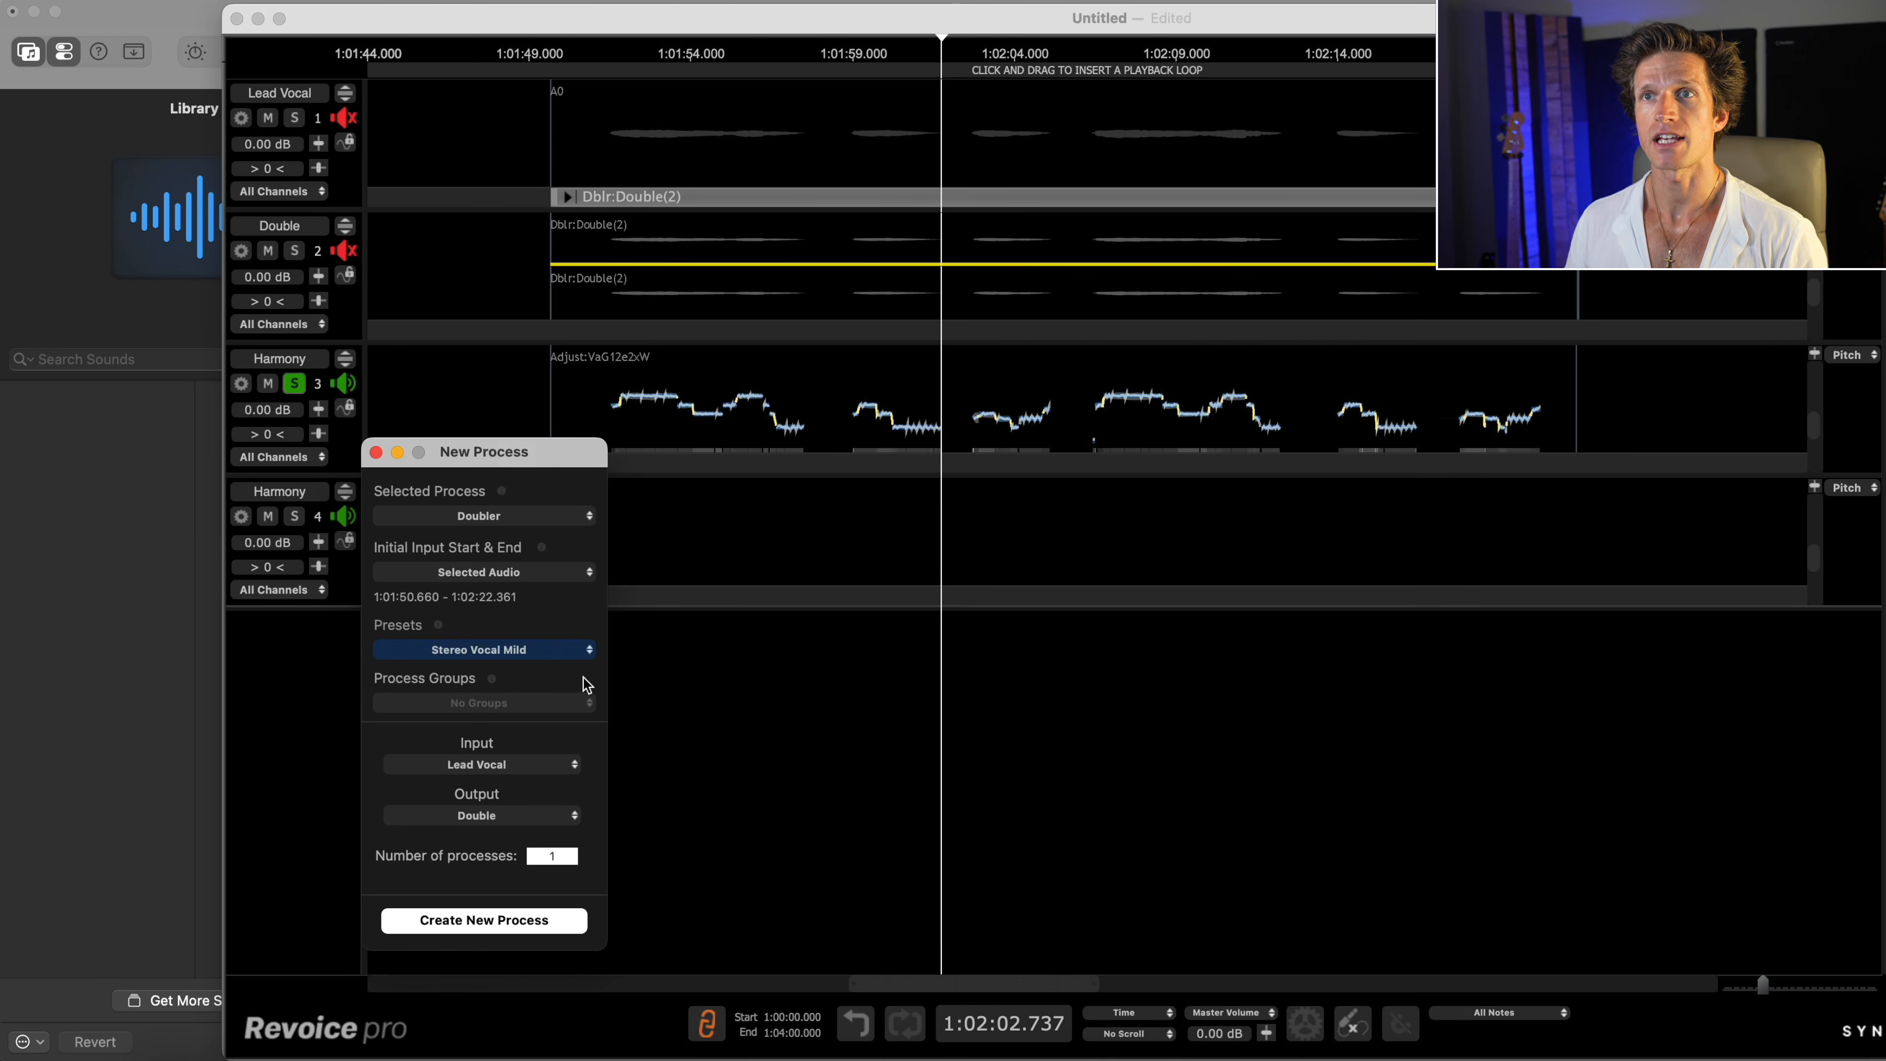
pyautogui.click(557, 765)
pyautogui.click(513, 810)
pyautogui.click(514, 817)
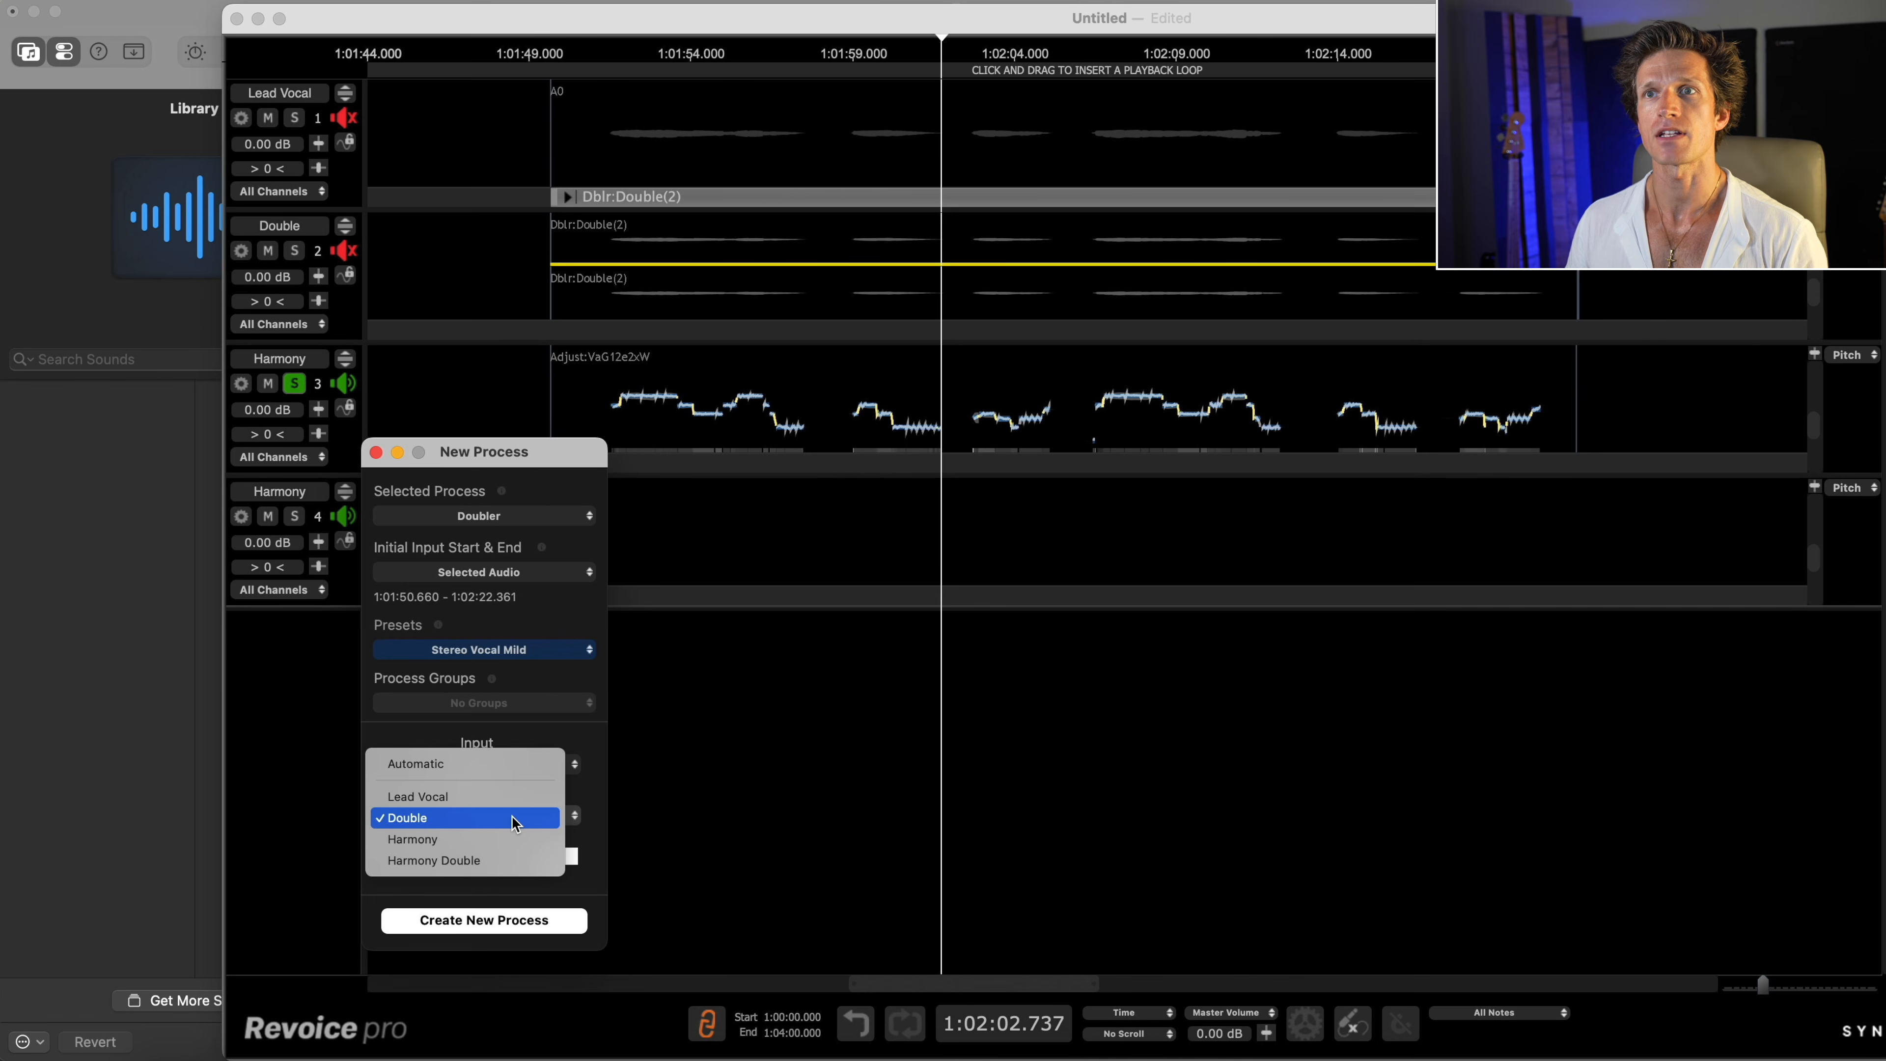
pyautogui.click(478, 860)
pyautogui.click(484, 919)
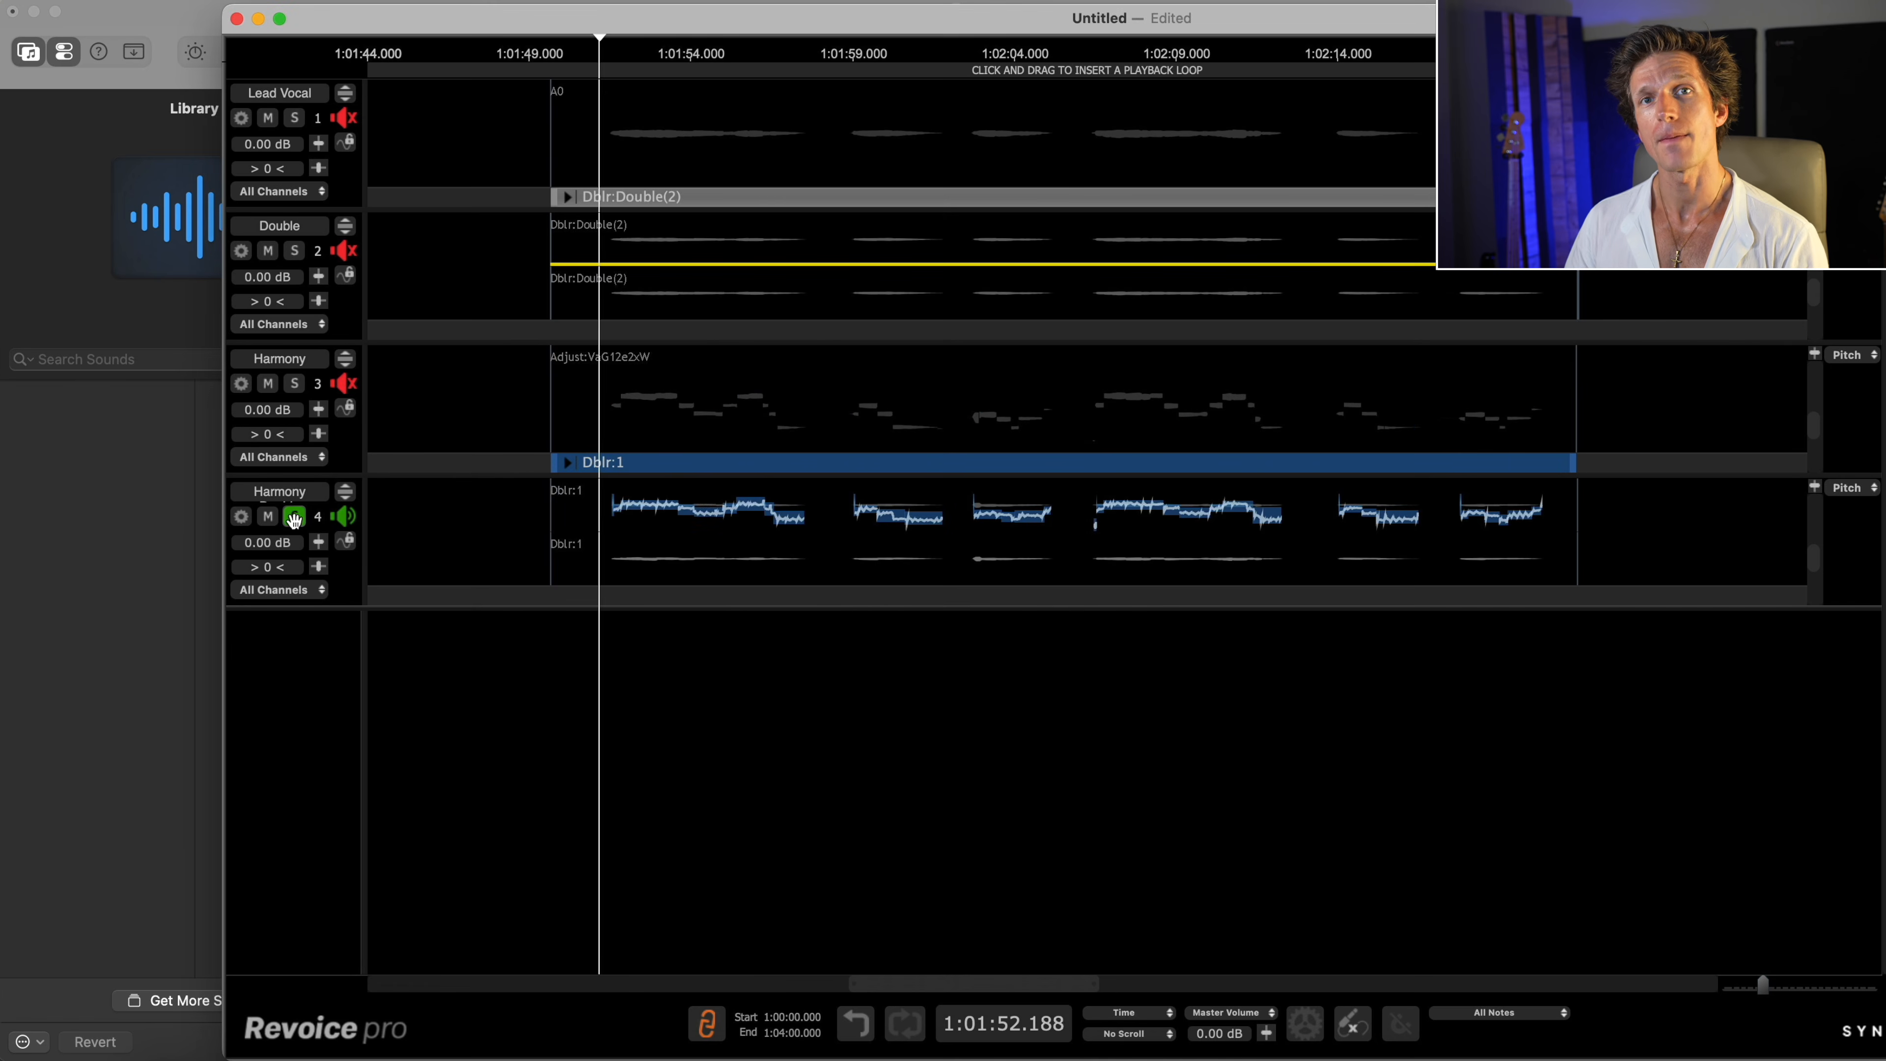
pyautogui.click(295, 516)
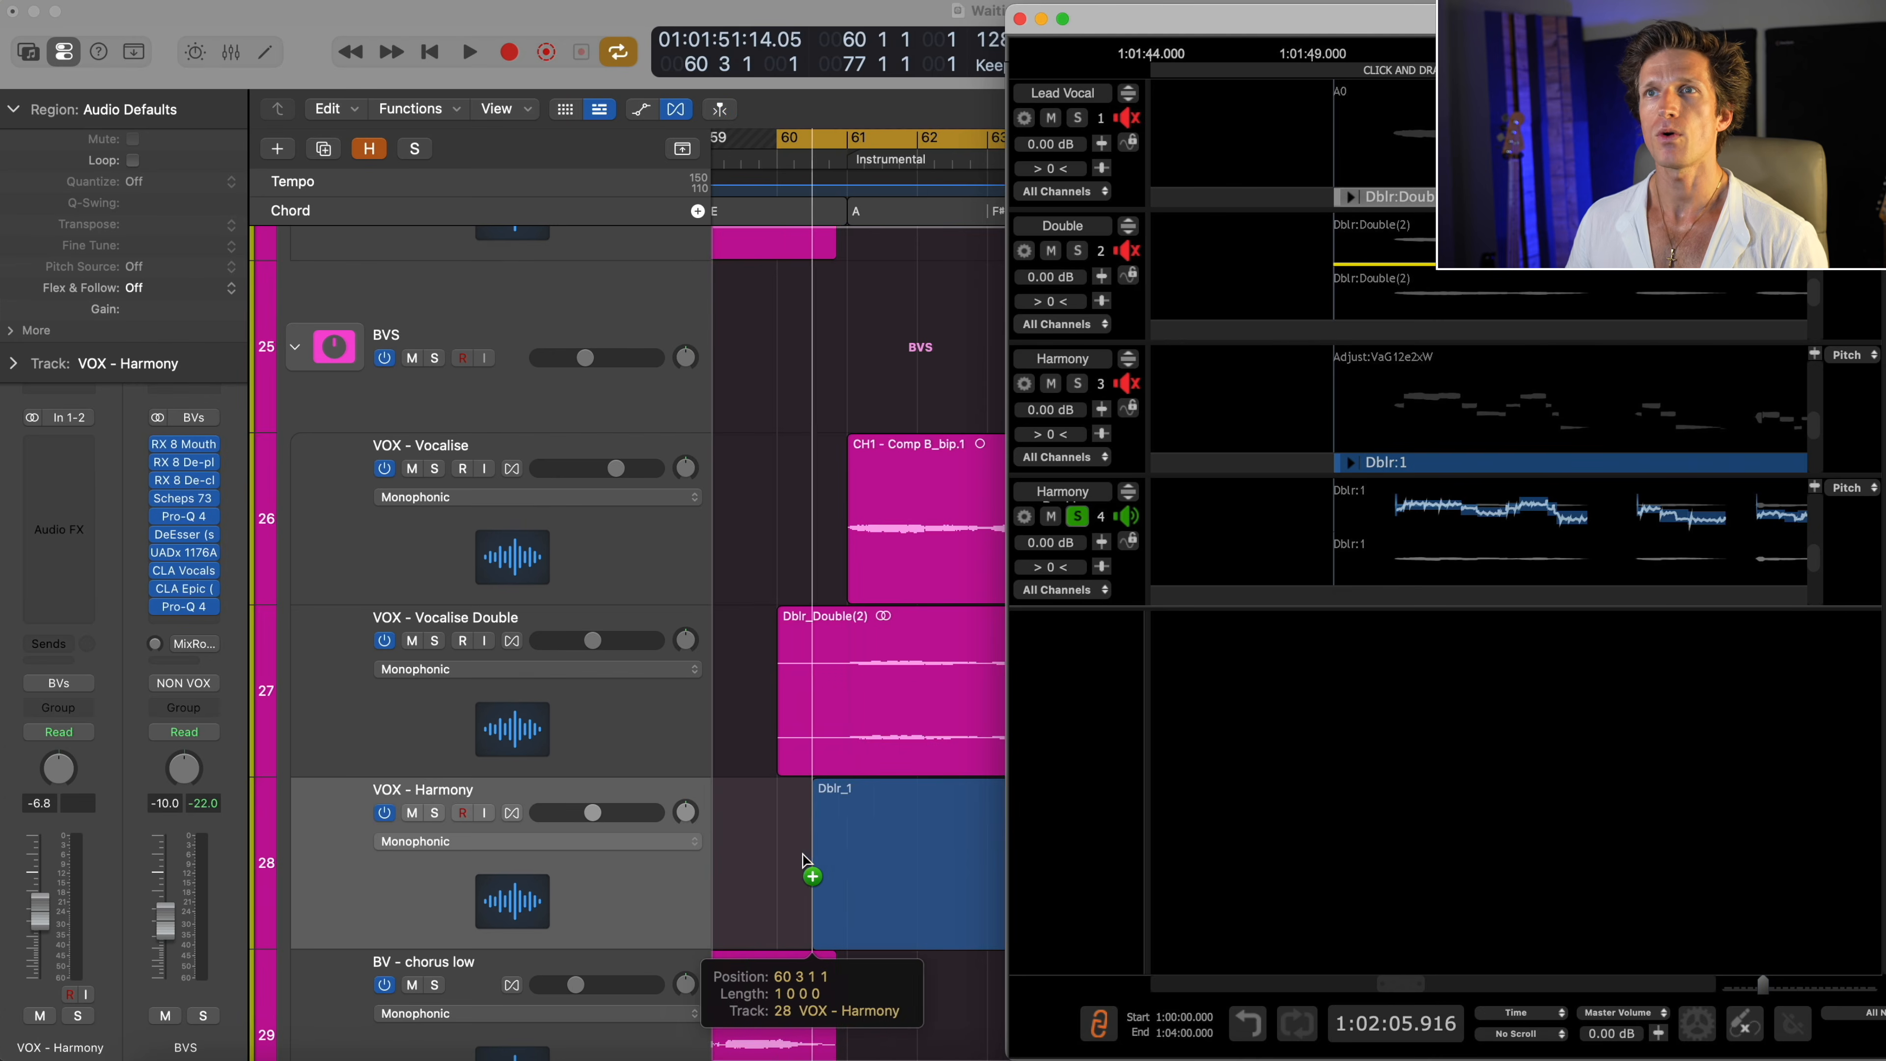
# Step: Place the doubled harmony audio on the VOX - Harmony track in Logic Pro, starting at bar 60
pyautogui.moveTo(804, 861); pyautogui.dragTo(780, 855)
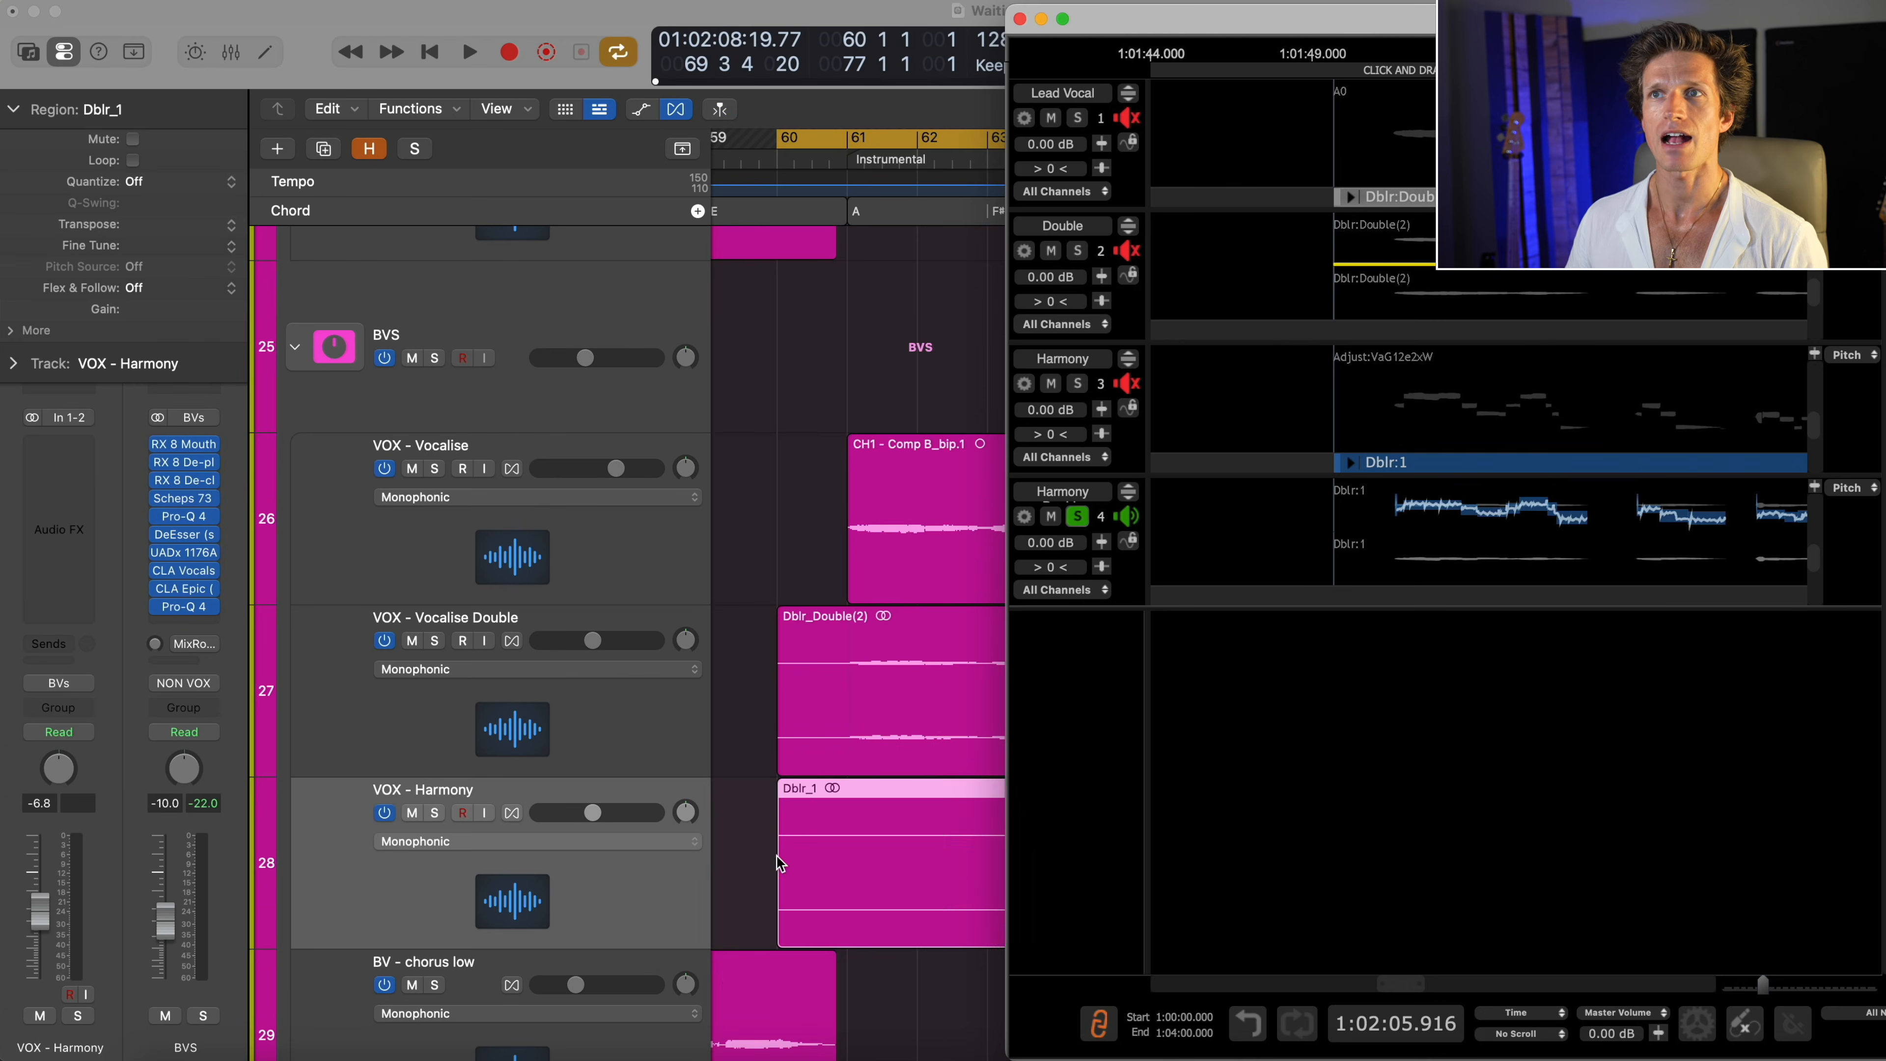
pyautogui.click(737, 852)
# Step: Split the VOX - Harmony region just before bar 69 and mute its first part
pyautogui.moveTo(1387, 921); pyautogui.dragTo(746, 910)
pyautogui.click(872, 884)
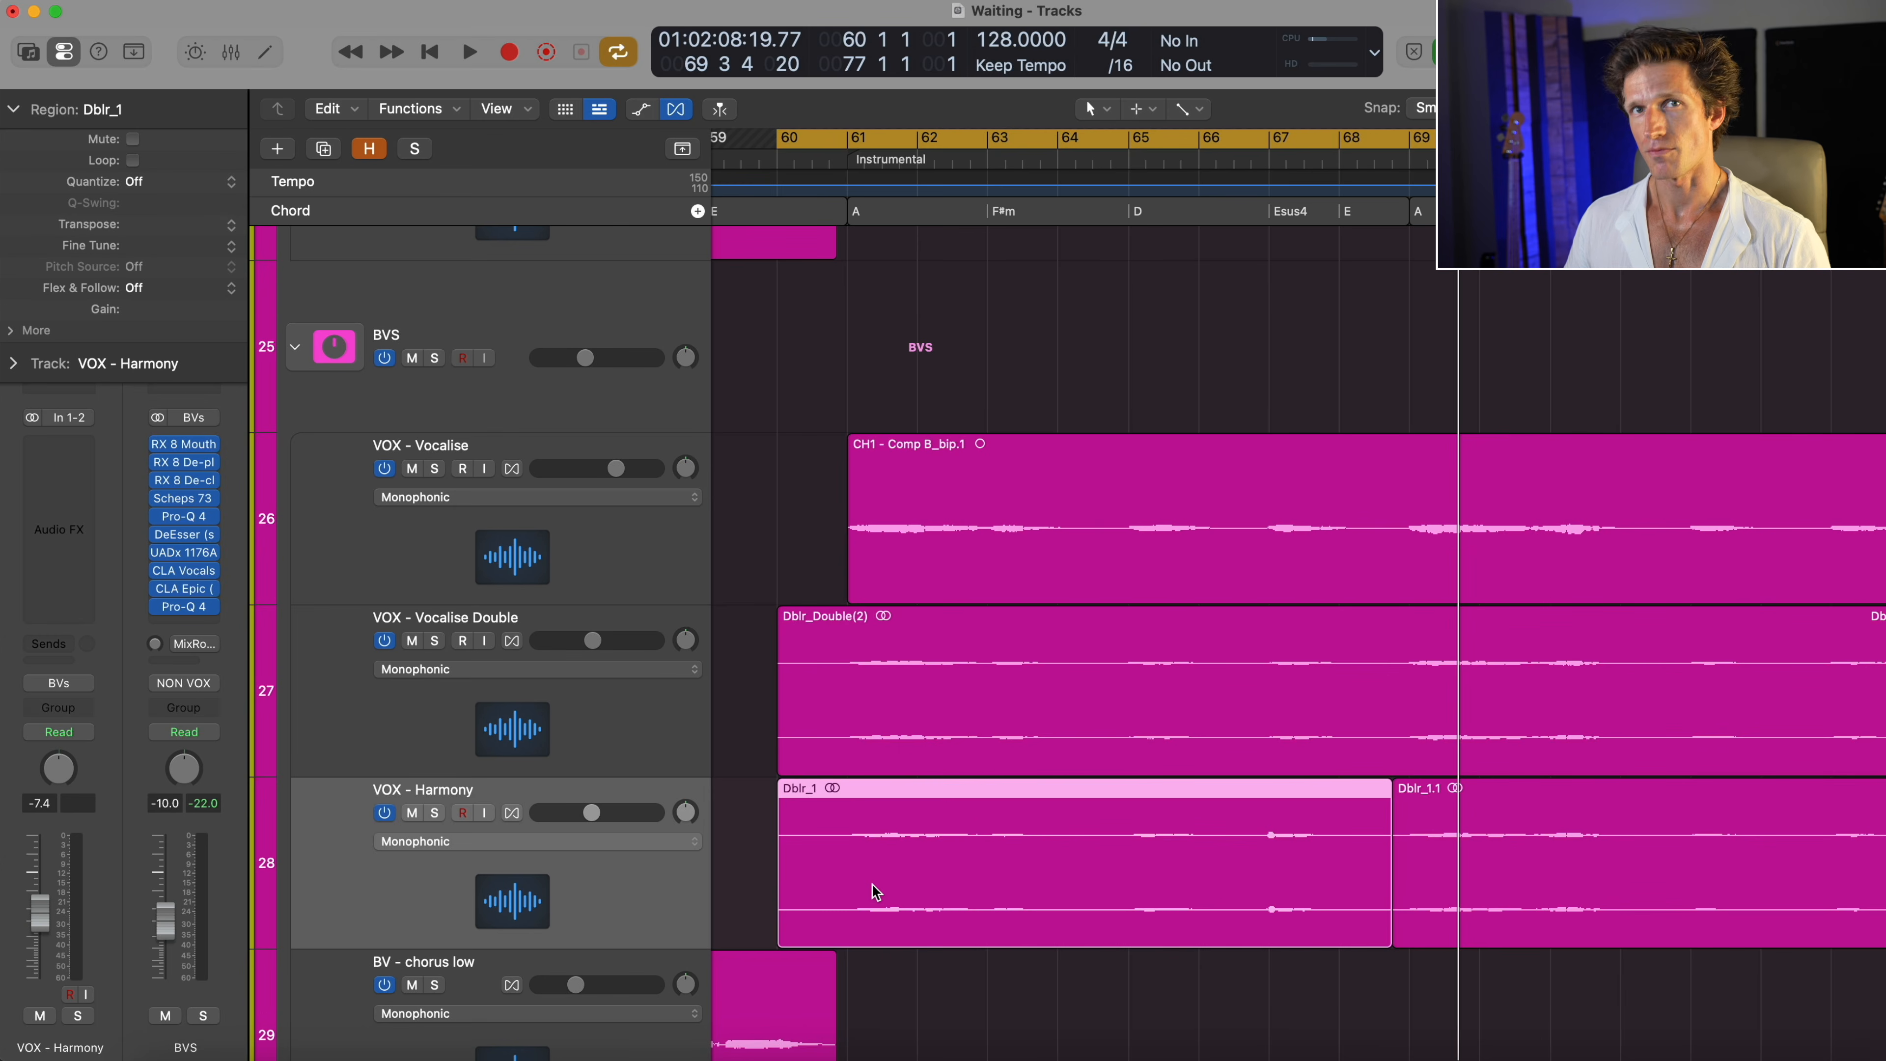
pyautogui.hotkey('ctrl', 'm')
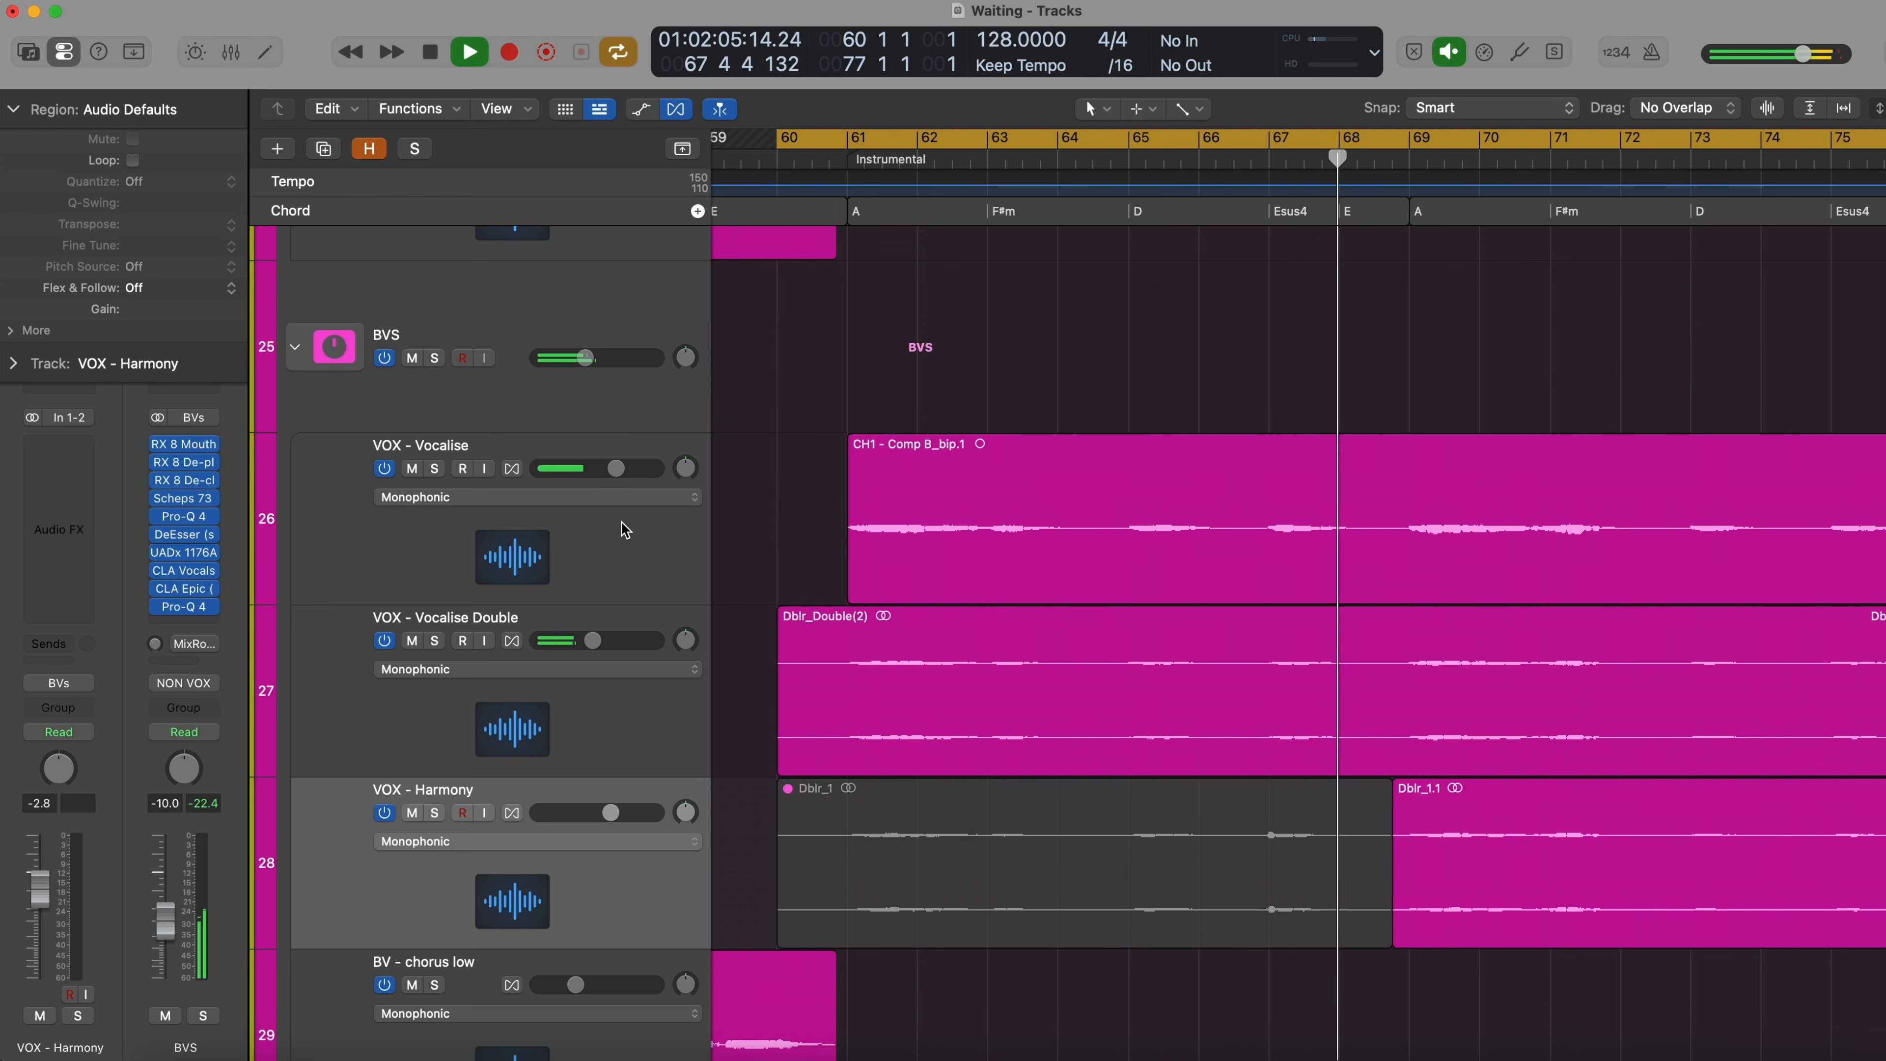
# Step: Set the VOX - Harmony track's volume to -3.1 dB during playback
pyautogui.moveTo(617, 812); pyautogui.dragTo(619, 813)
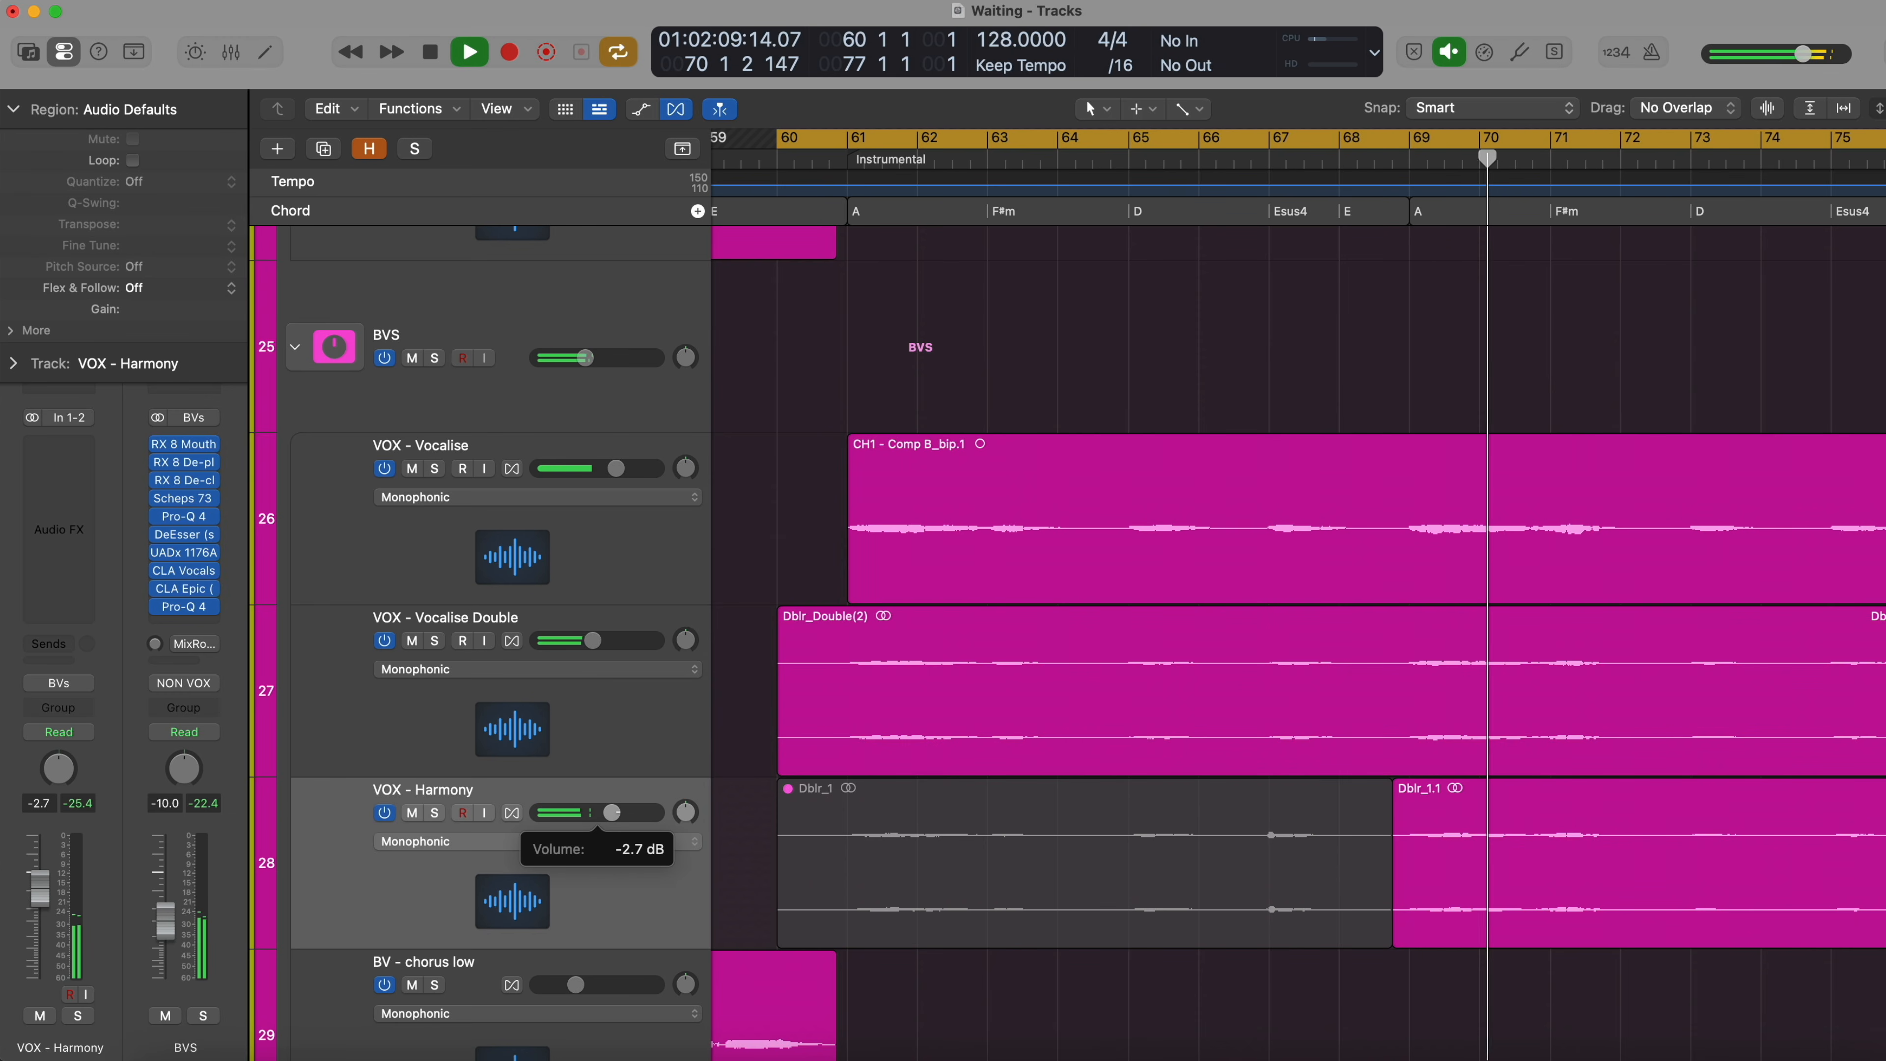
pyautogui.moveTo(612, 812); pyautogui.dragTo(610, 812)
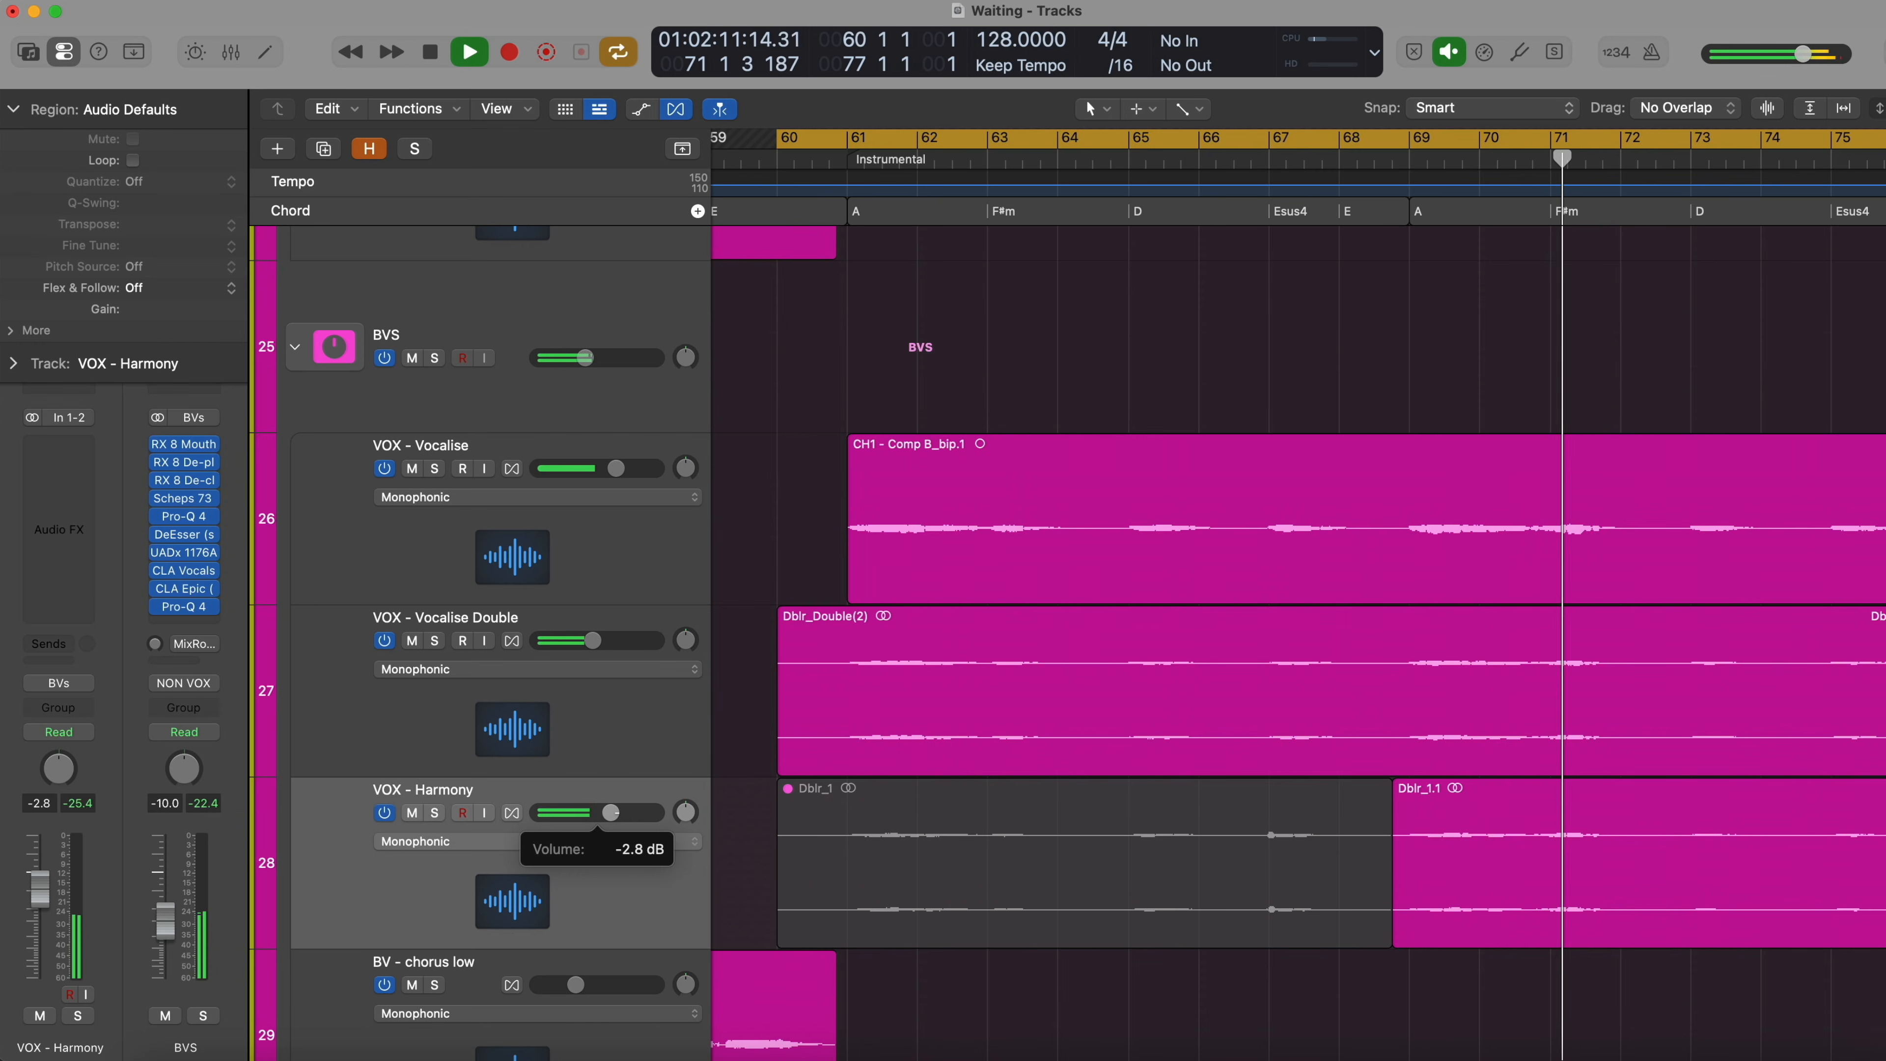
pyautogui.moveTo(610, 813); pyautogui.dragTo(608, 813)
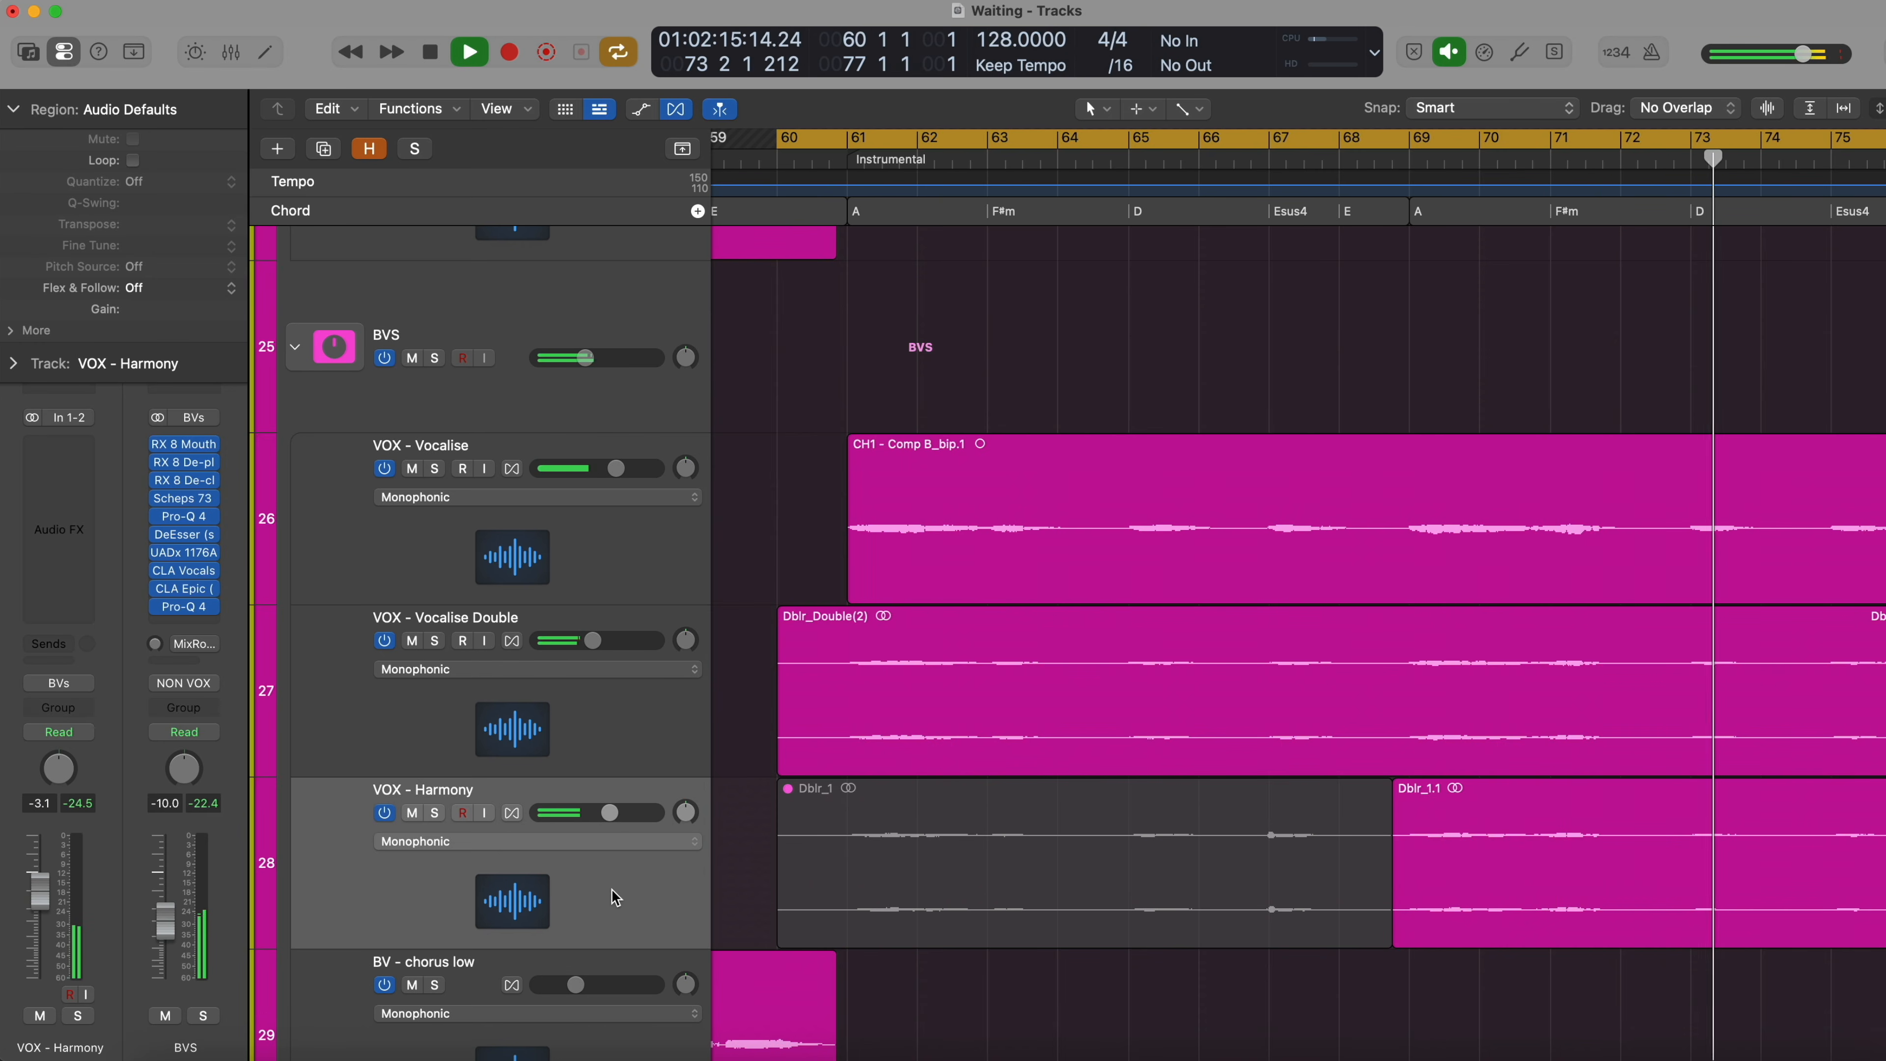